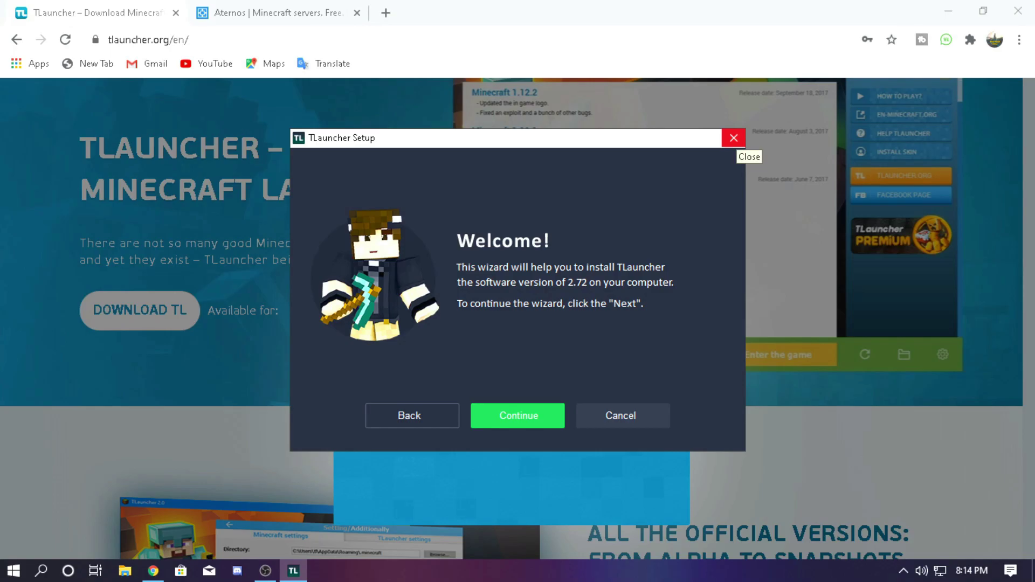
Close the TLauncher 2.72 setup window so it asks whether to abort
click(734, 138)
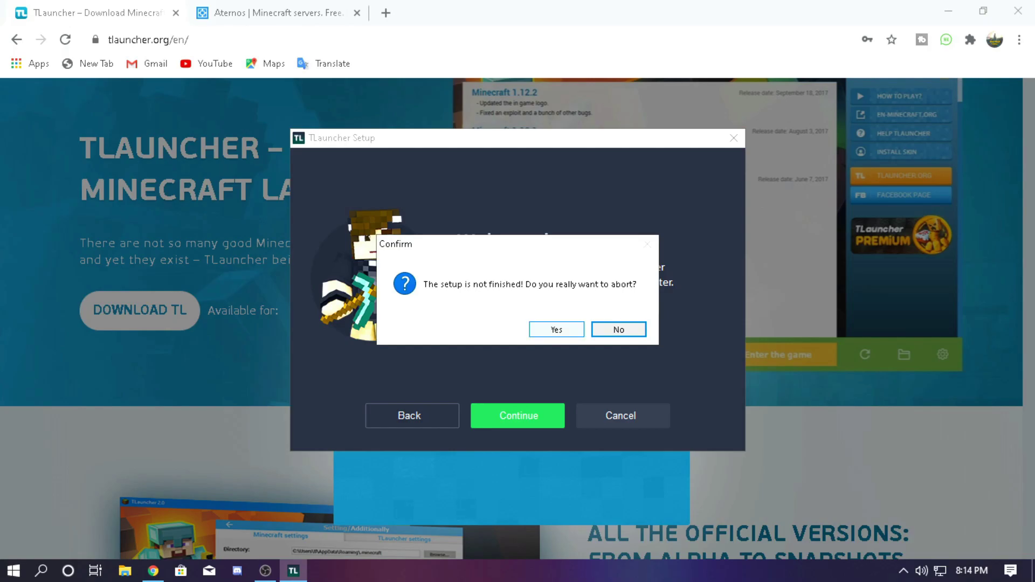
Abort the TLauncher setup, dismiss the platform popup and close the browser
click(556, 330)
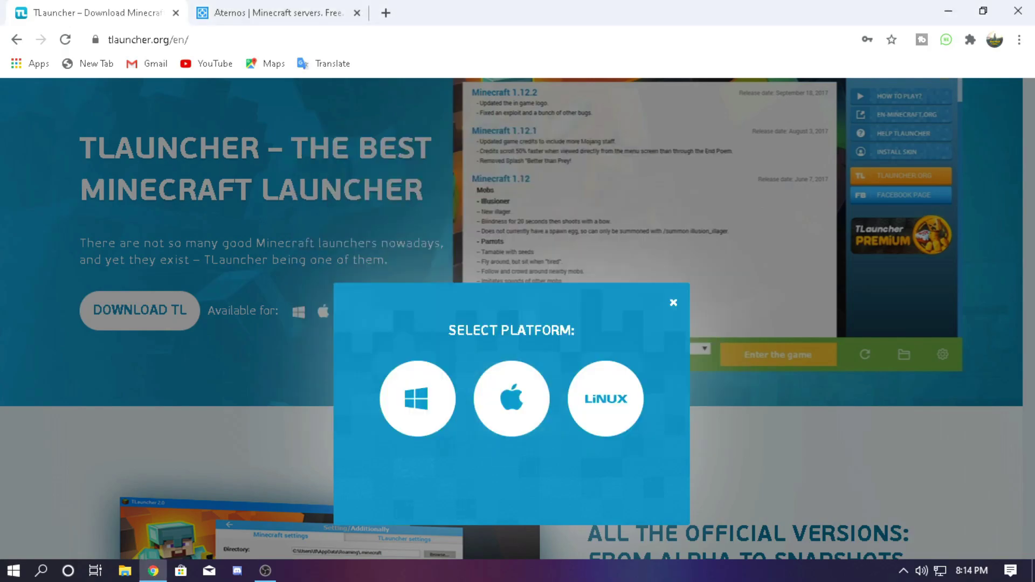
click(673, 302)
click(1017, 11)
right_click(526, 128)
key(Escape)
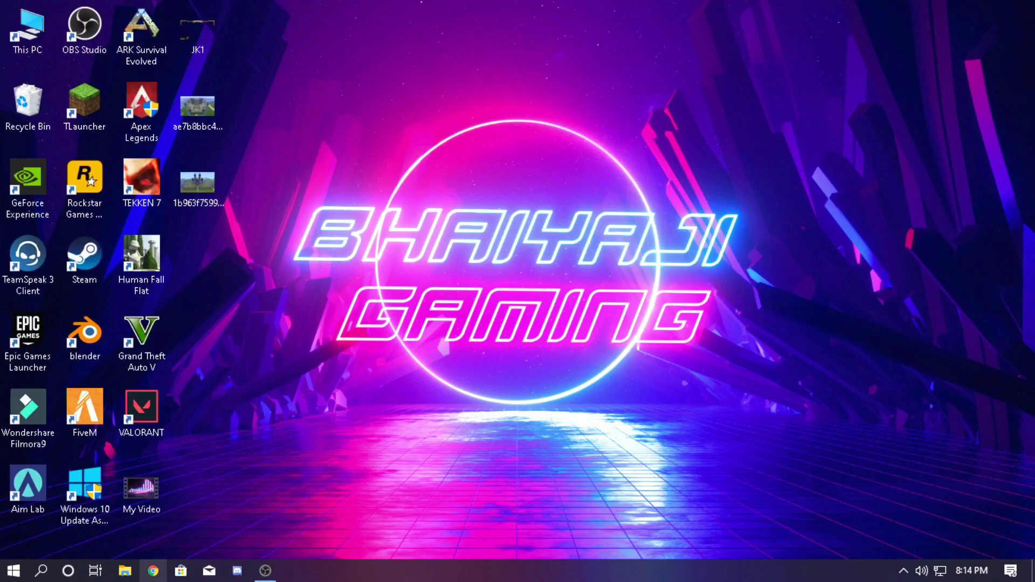
Reopen Chrome, search for tlauncher and open the official tlauncher.org site
click(153, 571)
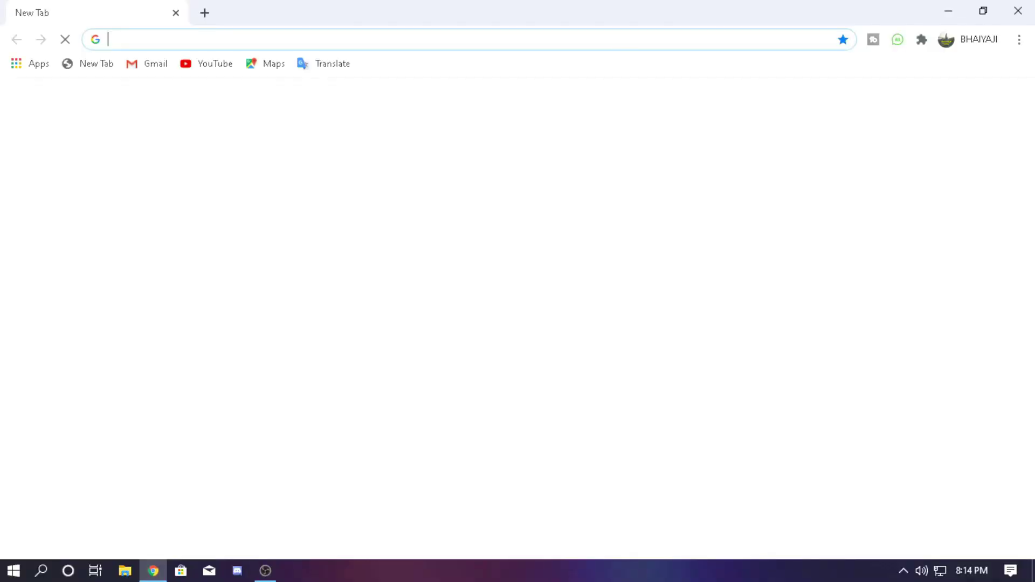
text(tlauncher)
key(Return)
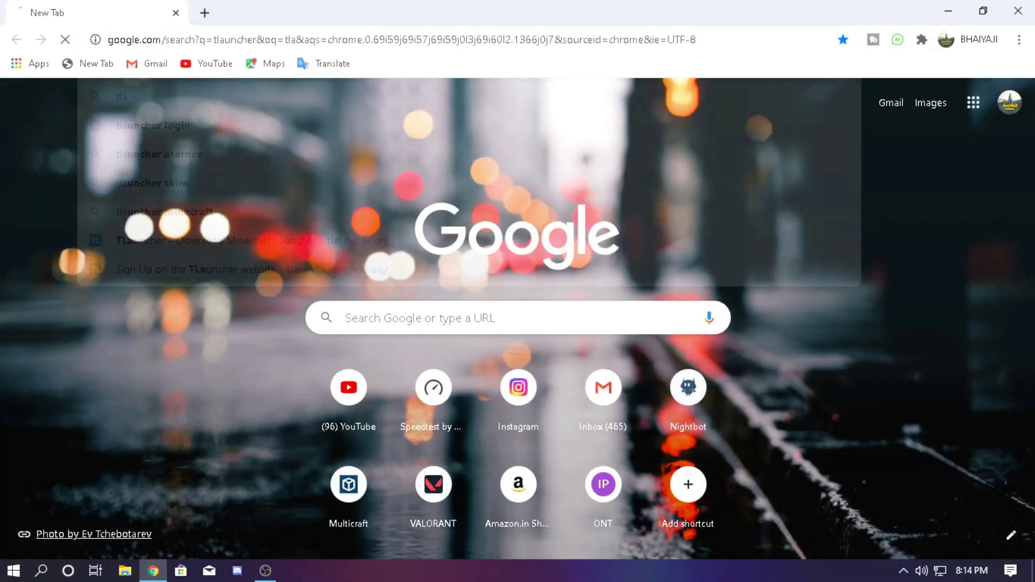
click(279, 238)
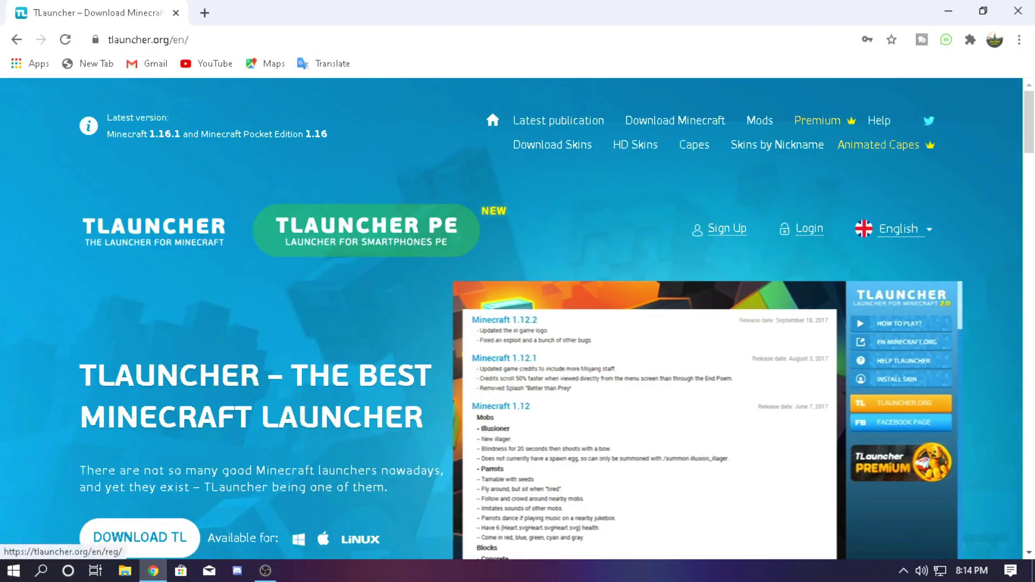
On the TLauncher Sign Up form, fill in a login, password, password confirmation and email
click(727, 229)
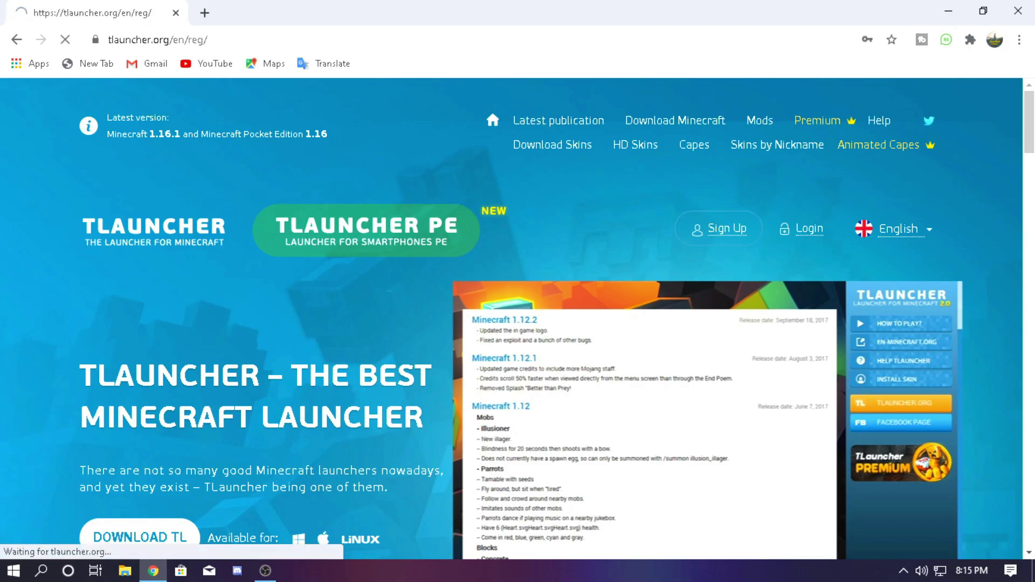
scroll(518, 318, down, 4)
scroll(517, 318, up, 3)
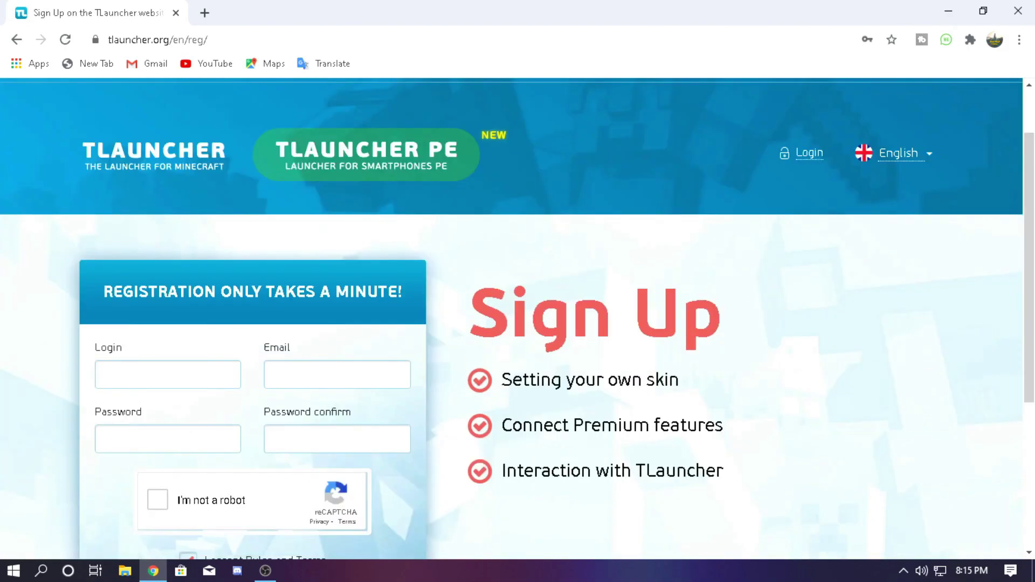
click(167, 374)
text(ASDfhsdvfiop)
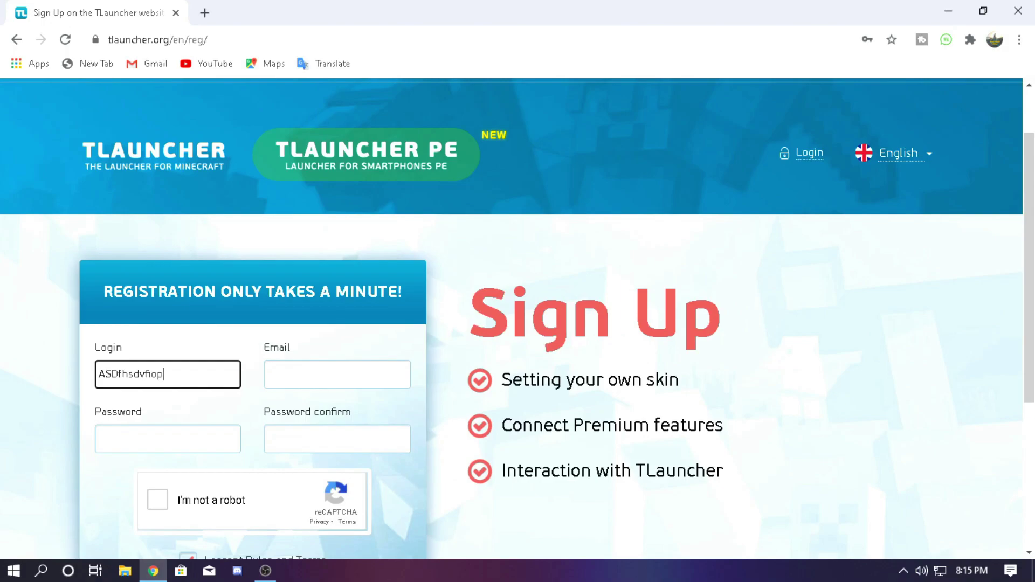
click(167, 438)
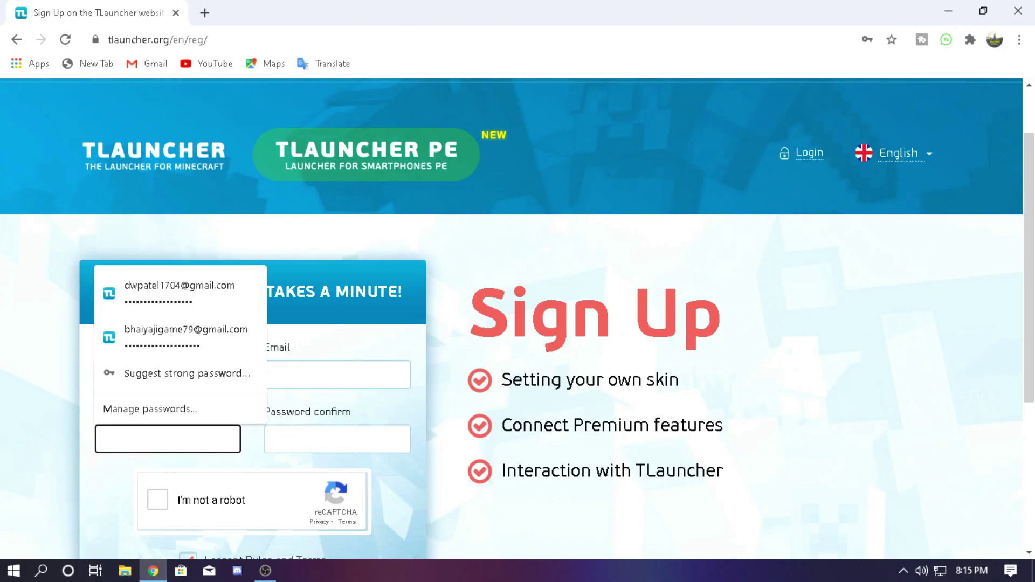
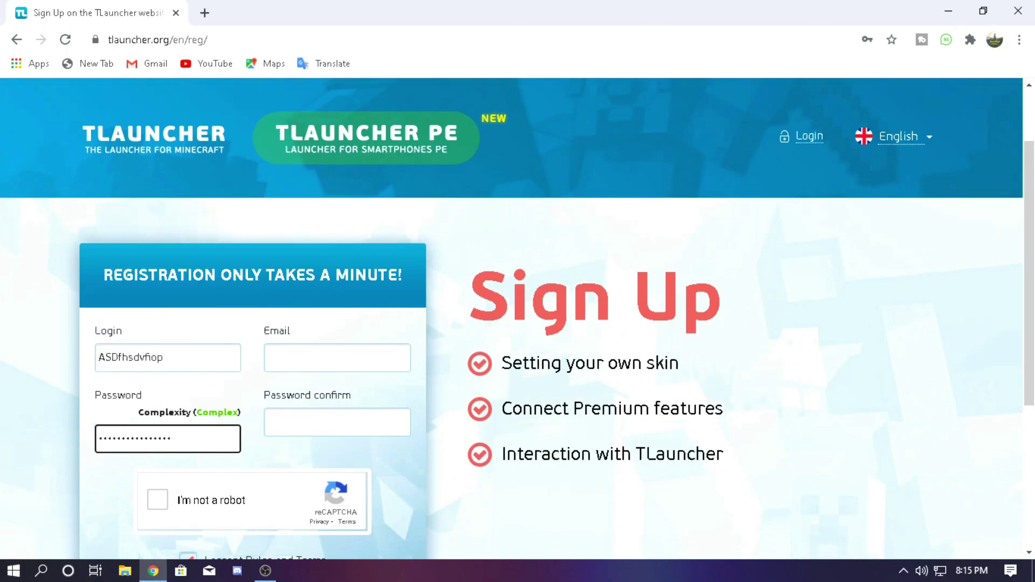
click(322, 425)
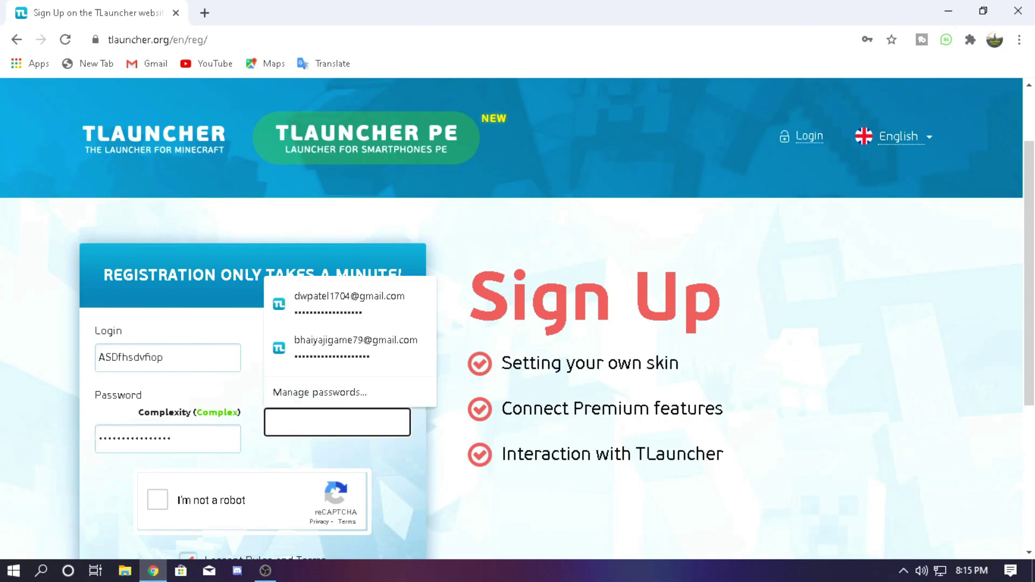
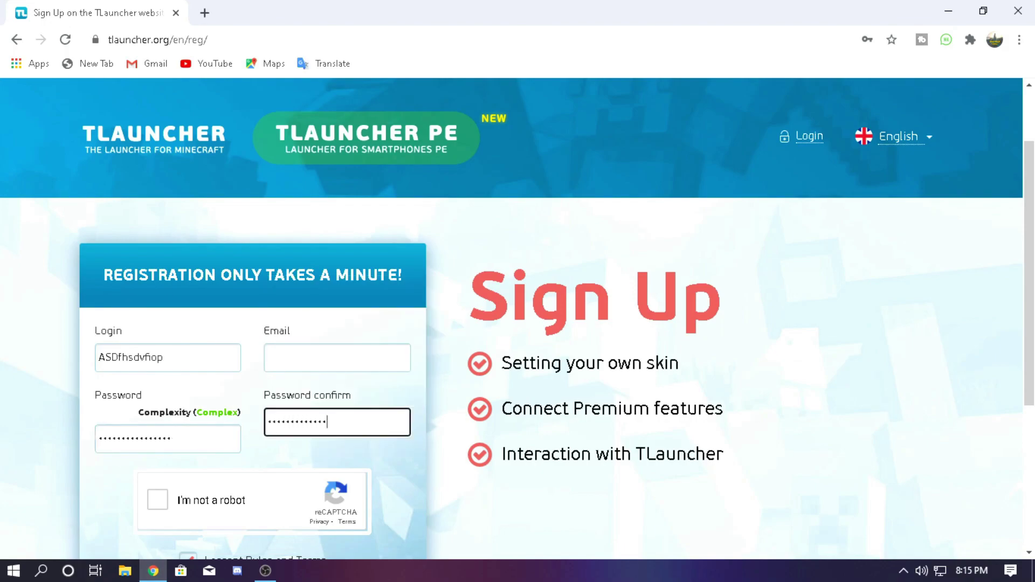
click(318, 362)
text(dsfksjdhfkljsd)
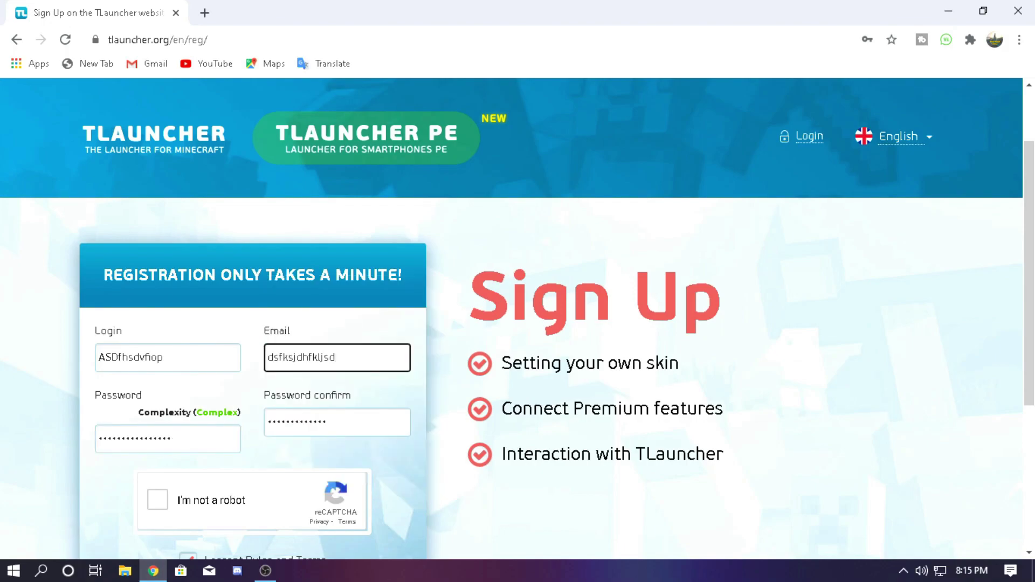
Pass the reCAPTCHA and submit sign-up, which fails on the missing '@', then minimise Chrome
key(Return)
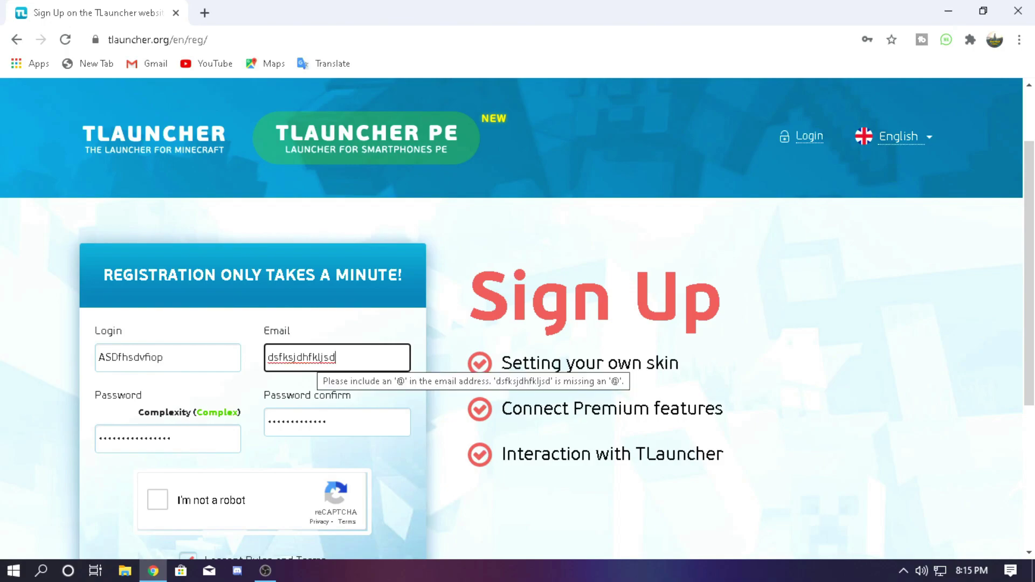
scroll(517, 318, down, 4)
click(157, 272)
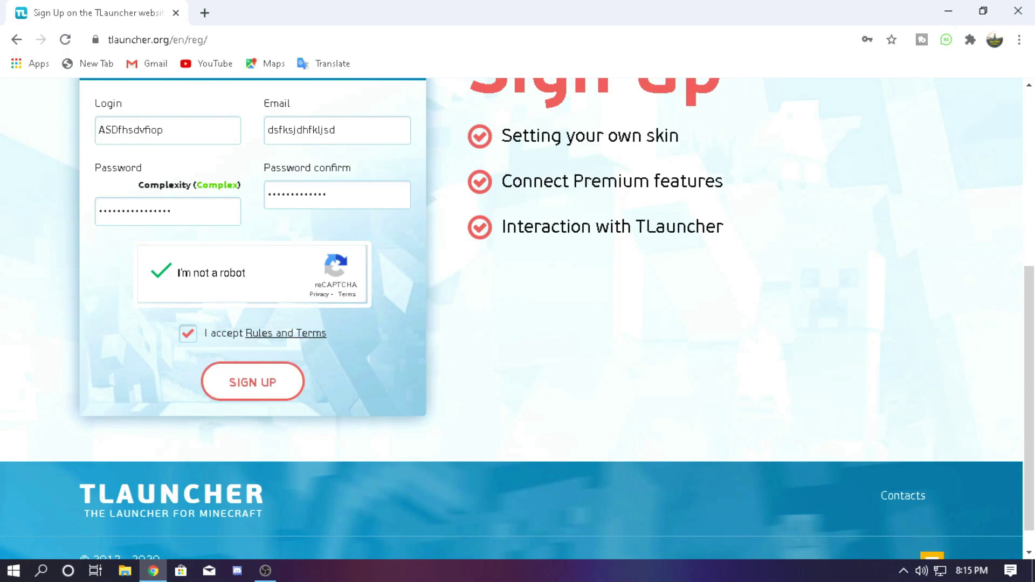
click(252, 382)
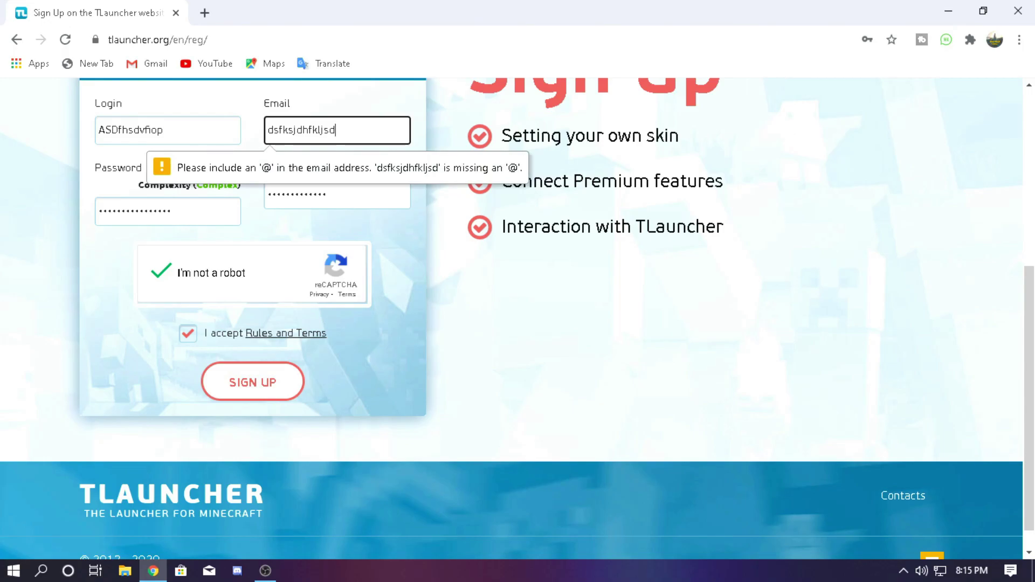
scroll(517, 318, up, 4)
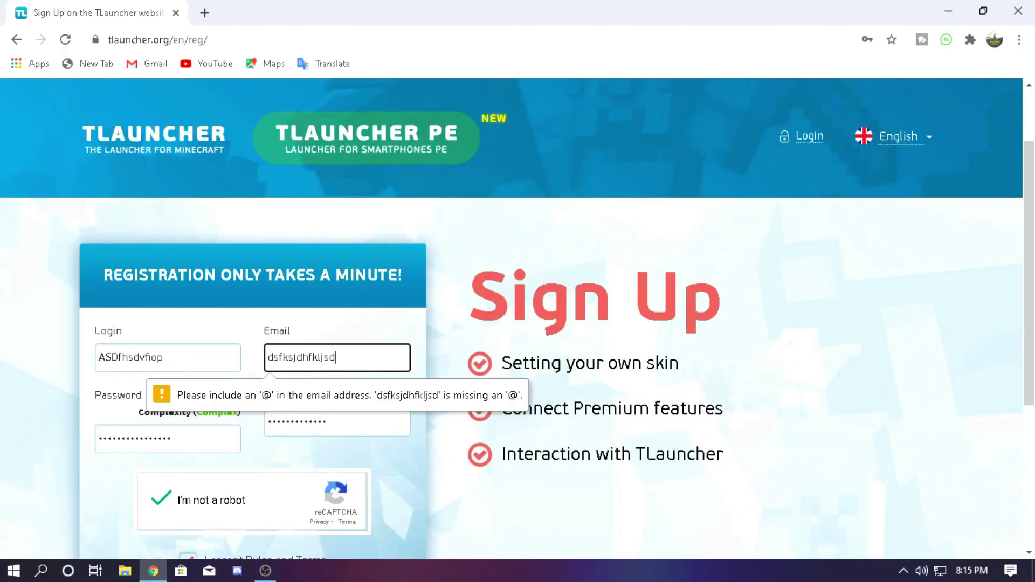
key(shift+Tab)
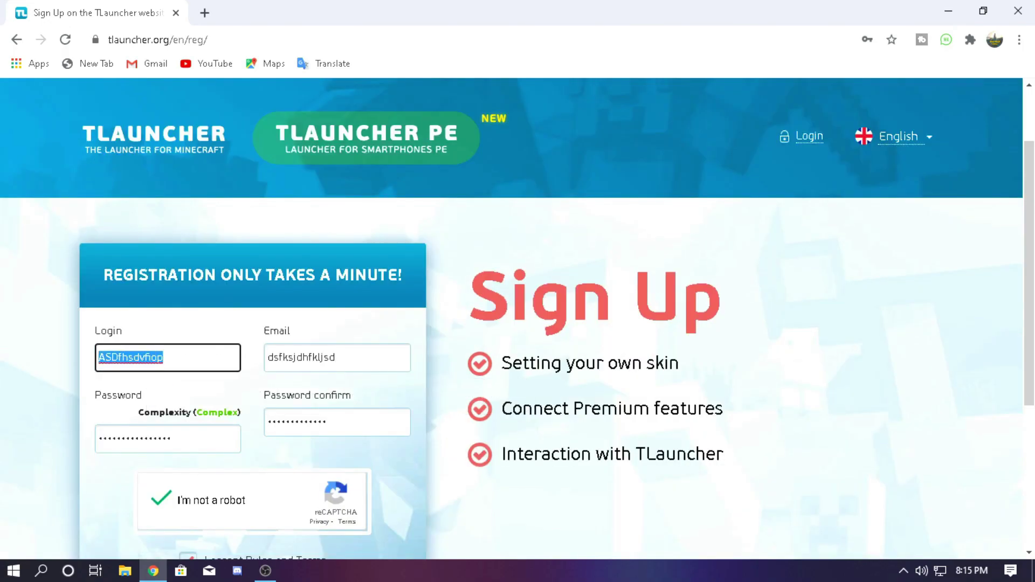
key(Tab)
key(Tab)
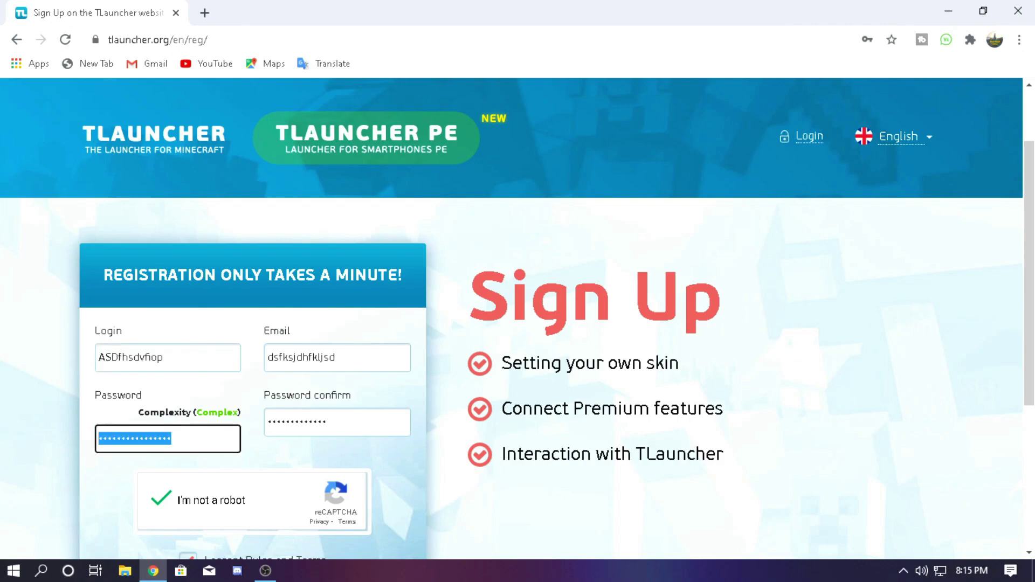
click(947, 11)
right_click(677, 174)
Refresh the desktop and drag the TLauncher shortcut toward the top centre
click(717, 218)
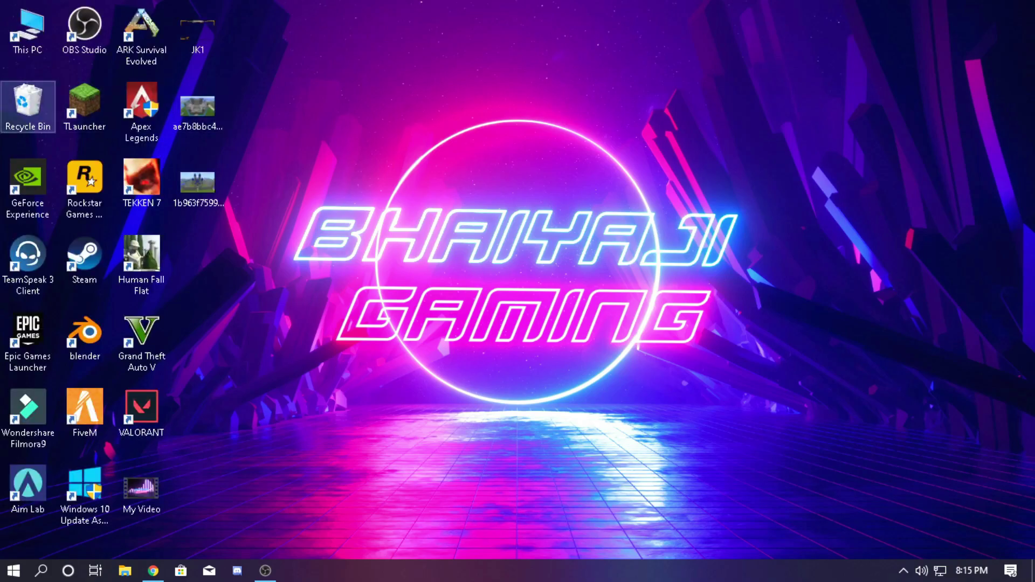
right_click(81, 108)
key(Escape)
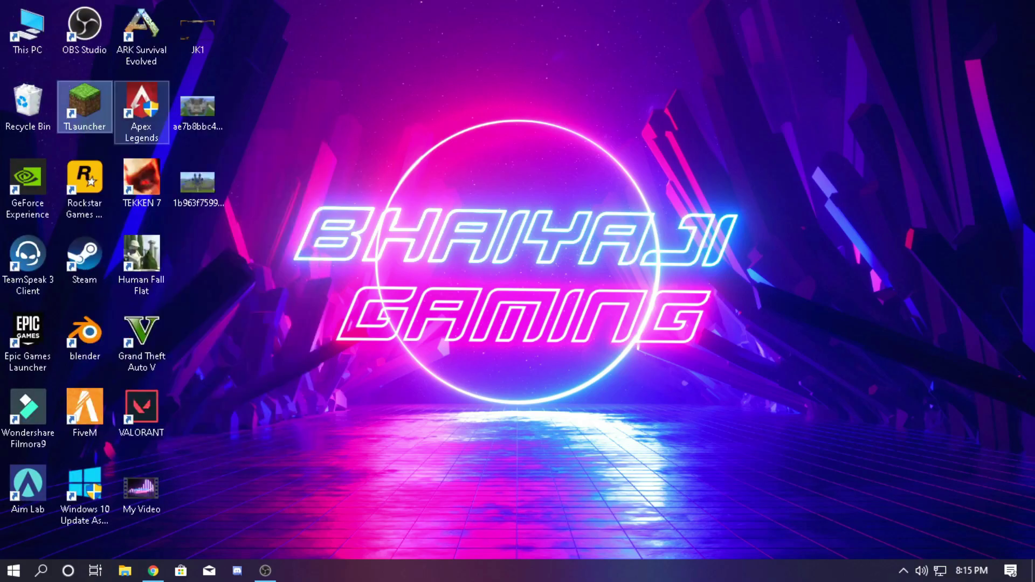
drag(84, 105, 482, 30)
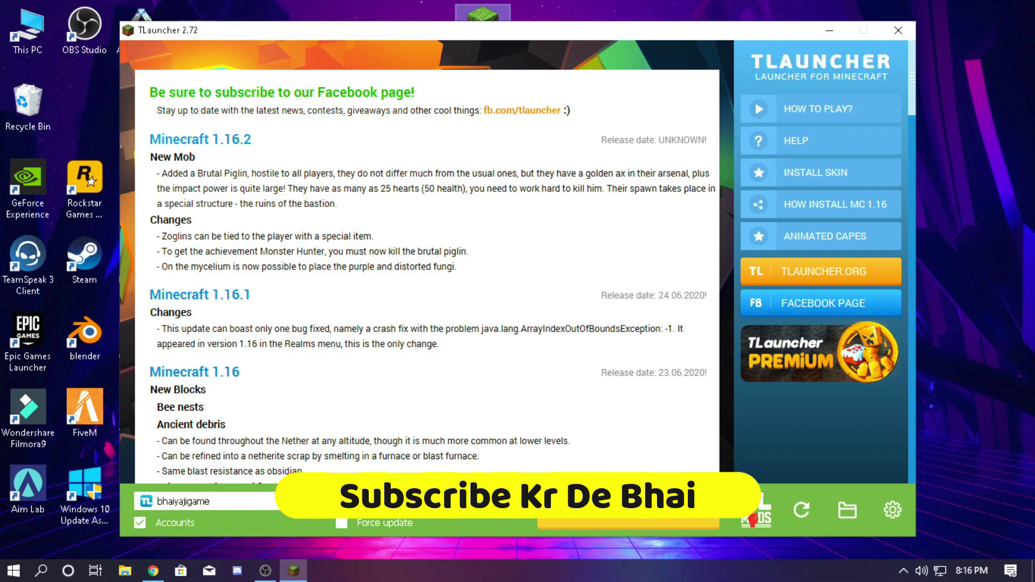
Open TLauncher's account settings and enter a username and password
click(311, 501)
click(215, 519)
click(311, 501)
click(207, 545)
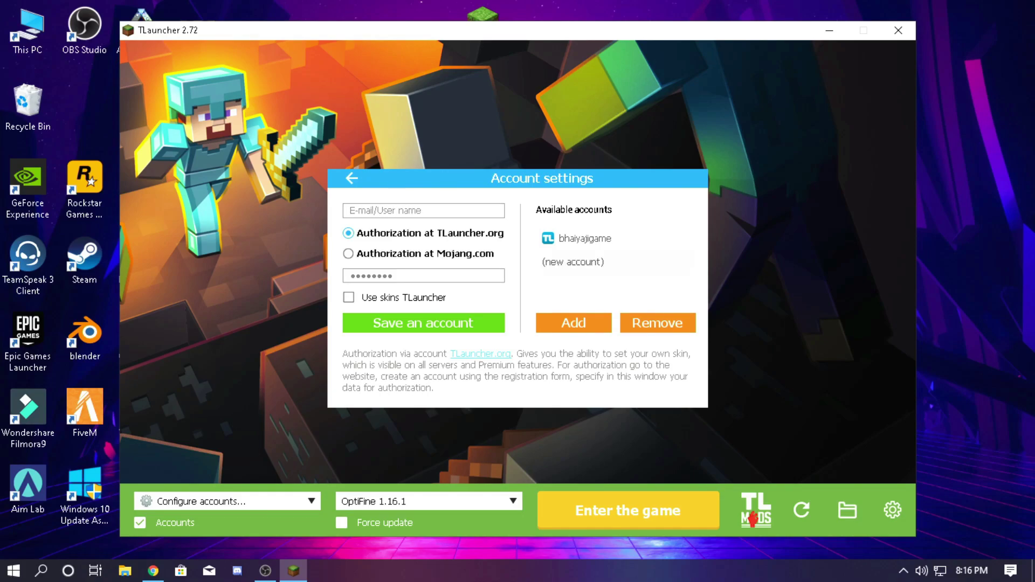
click(423, 210)
text(sdfjkhksd)
click(423, 276)
text(********)
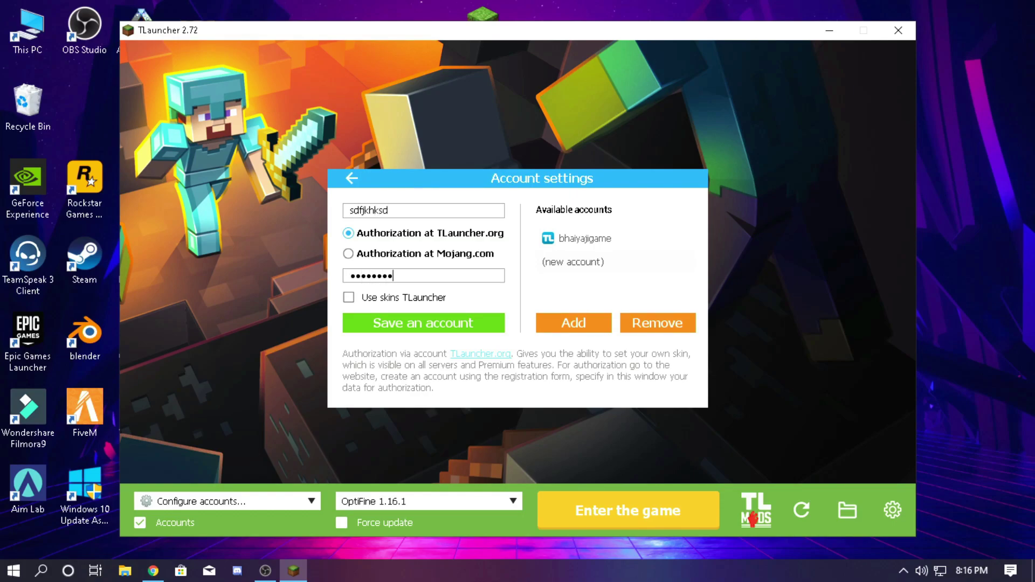
Choose the existing saved TLauncher.org account and load it into the account form
click(232, 502)
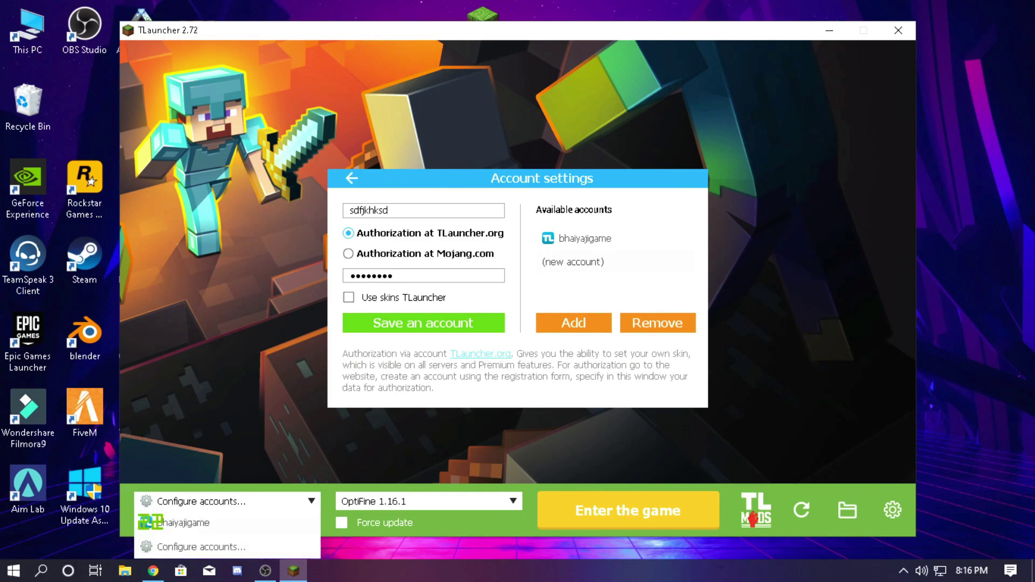
click(178, 522)
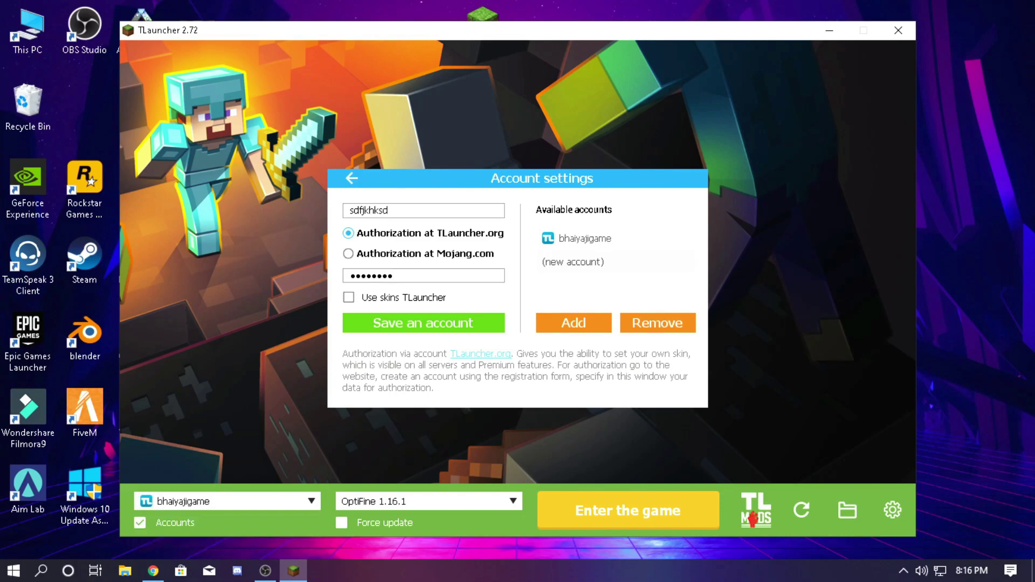
click(585, 238)
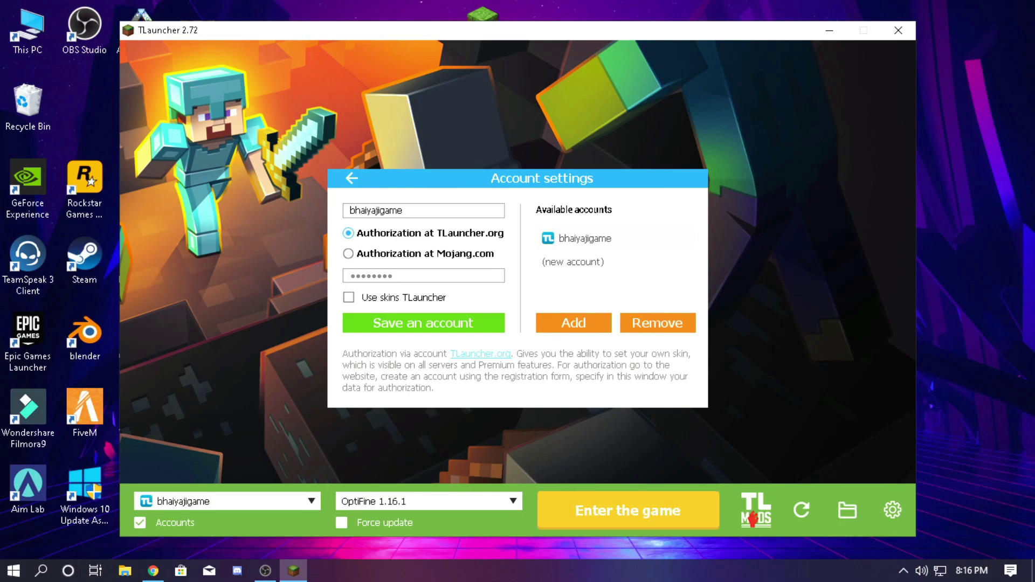
click(426, 502)
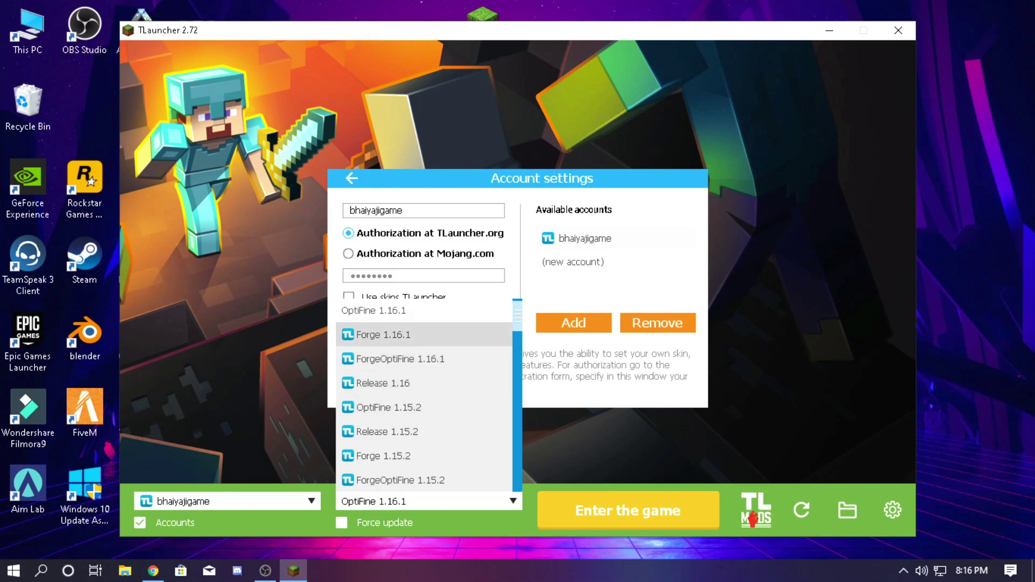
Leave OptiFine 1.16.1 selected in the version list and launch Minecraft
scroll(424, 378, up, 1)
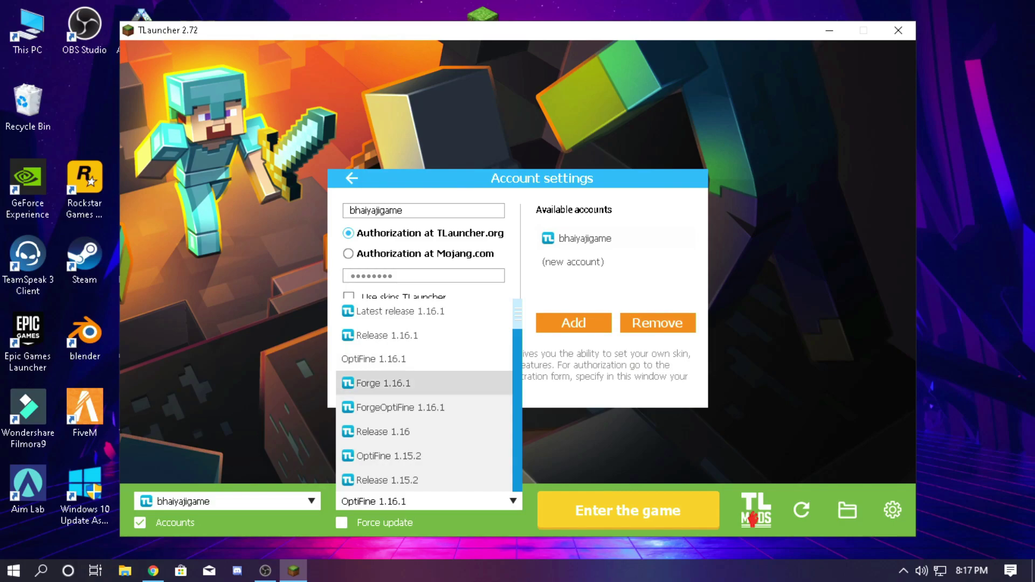
key(Escape)
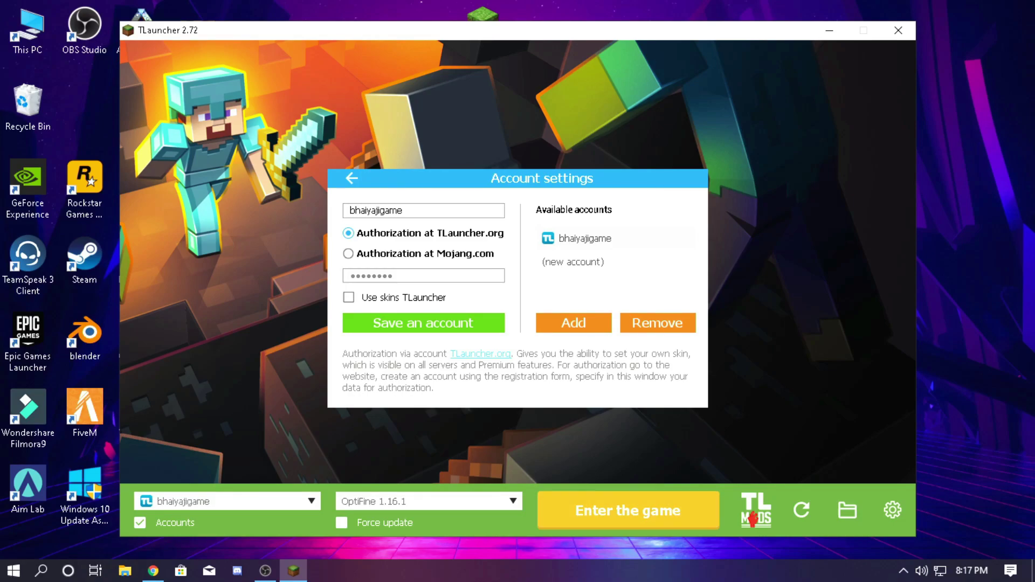
key(Return)
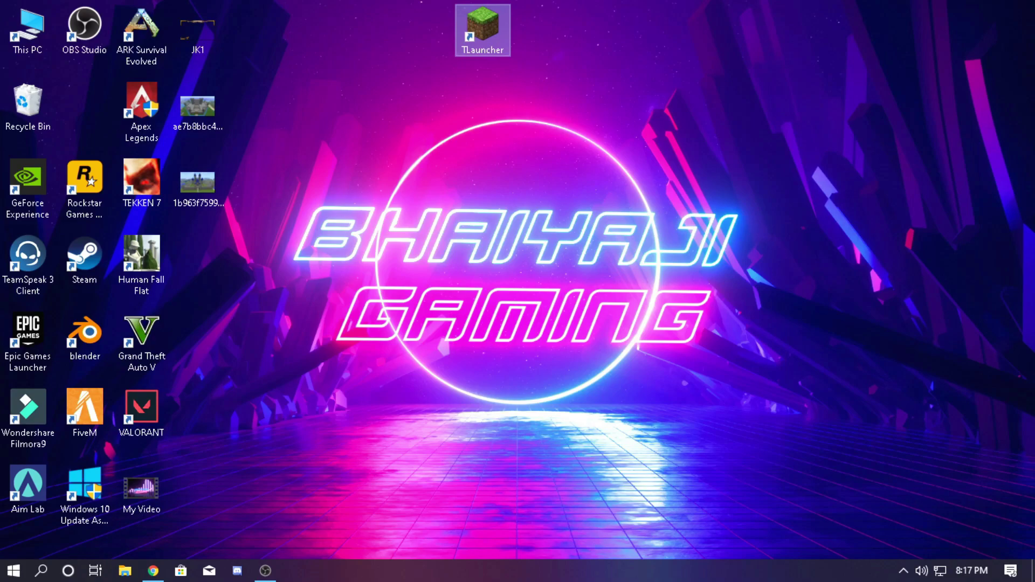
Drag the TLauncher desktop shortcut back beside the Recycle Bin
drag(399, 254, 85, 105)
right_click(534, 65)
key(Escape)
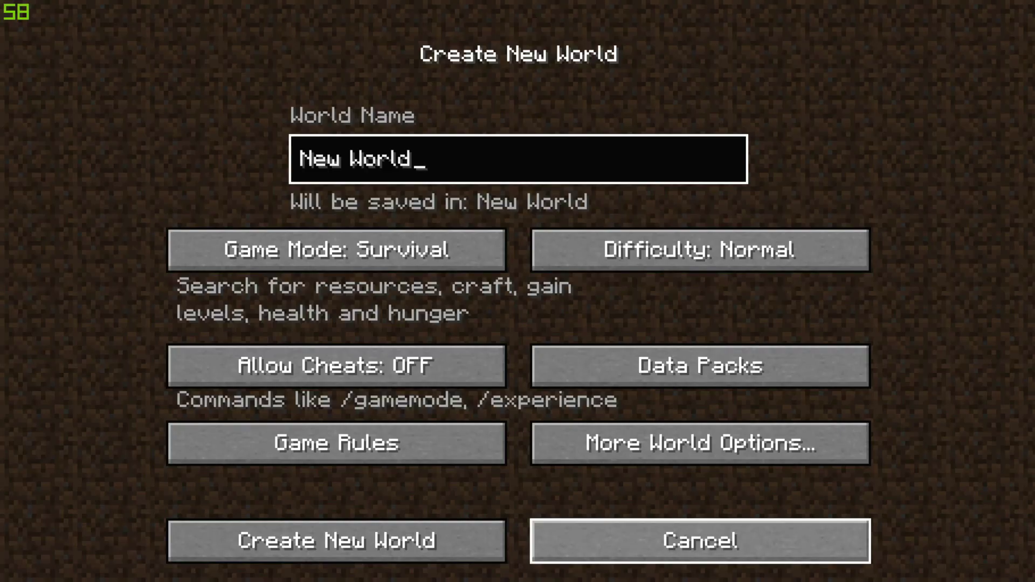
Use Multiplayer Direct Connection to join server 139.99.62.224:25587
click(700, 538)
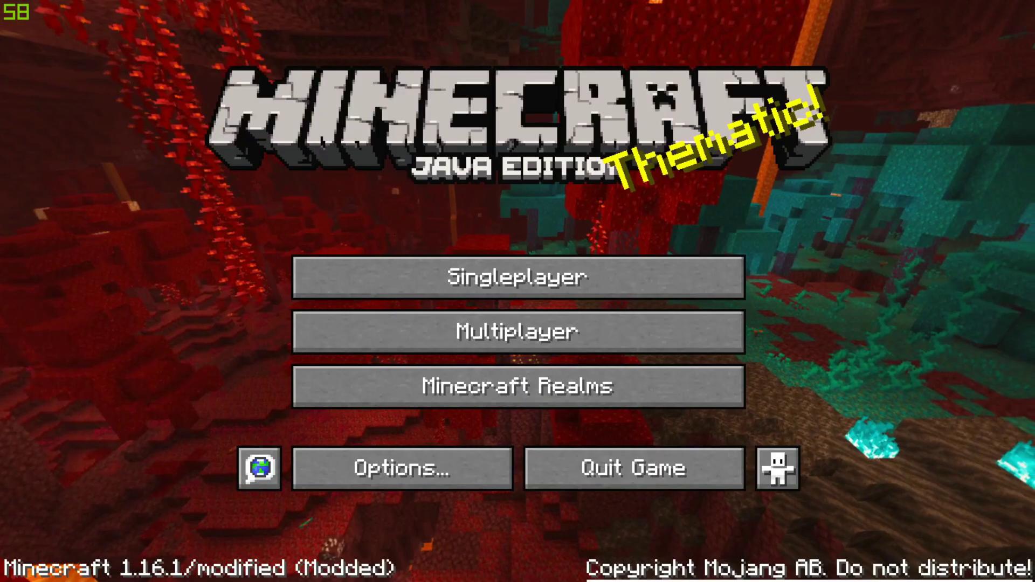
click(518, 331)
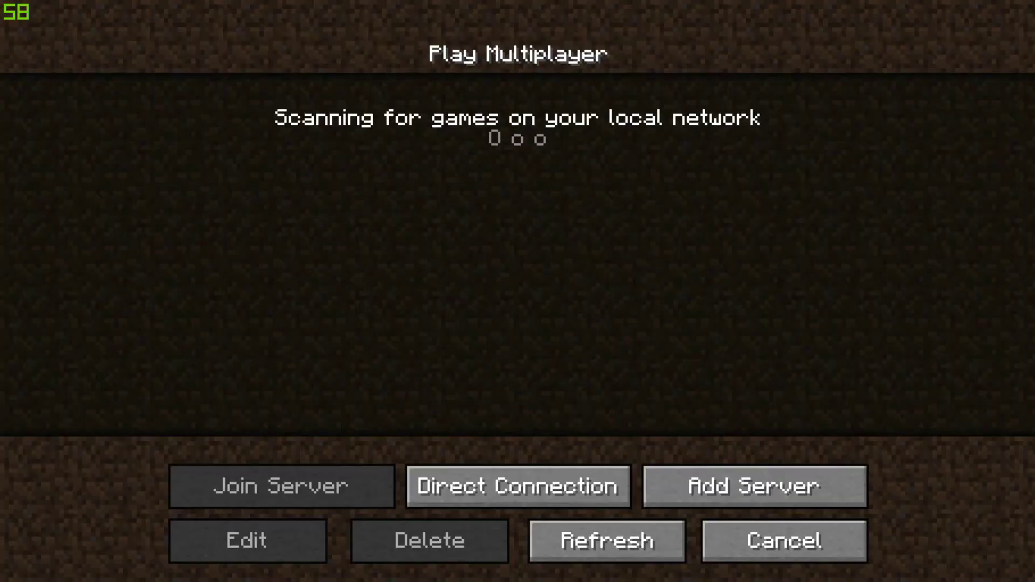
click(518, 487)
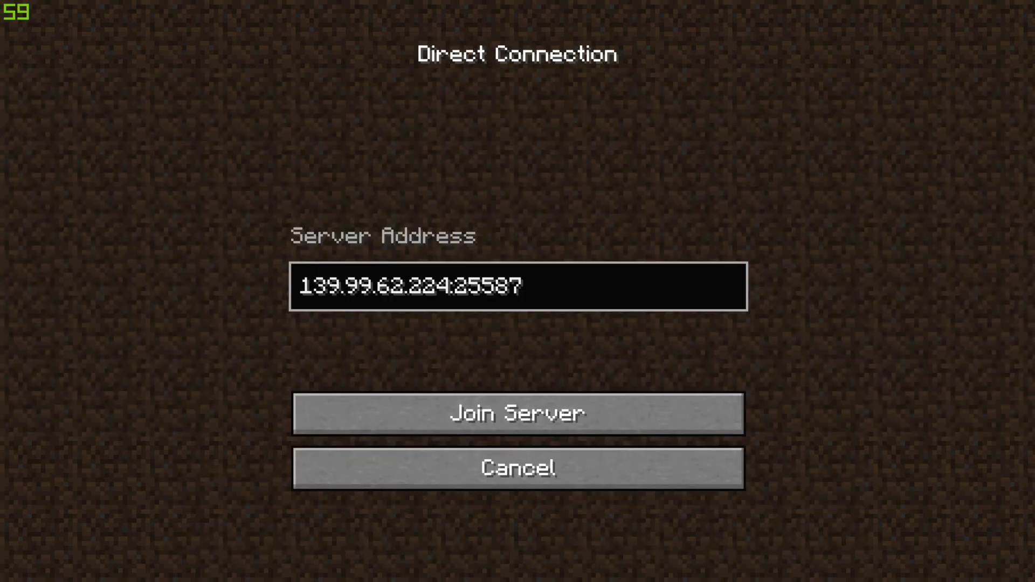
click(531, 286)
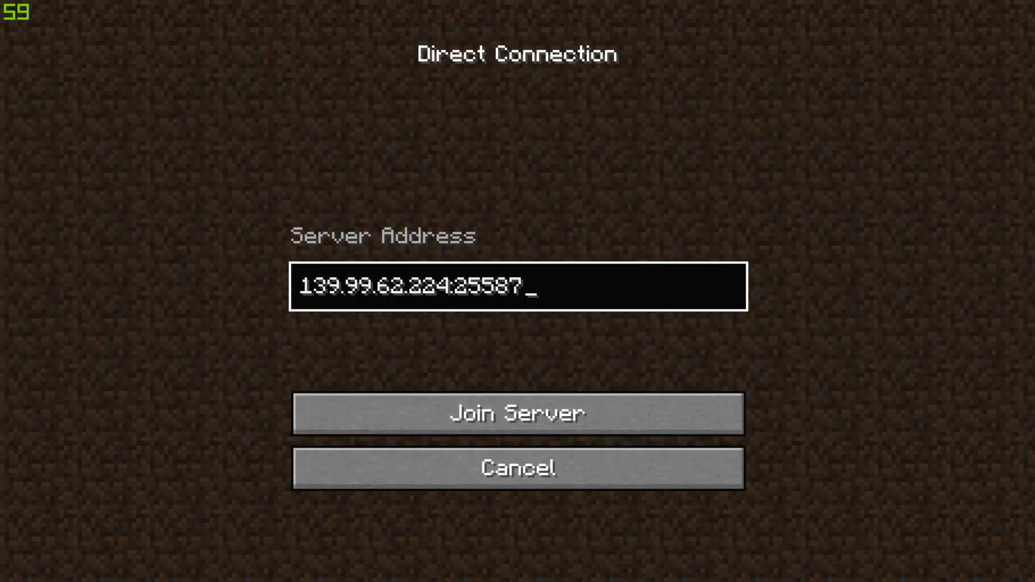
click(301, 286)
key(ctrl+a)
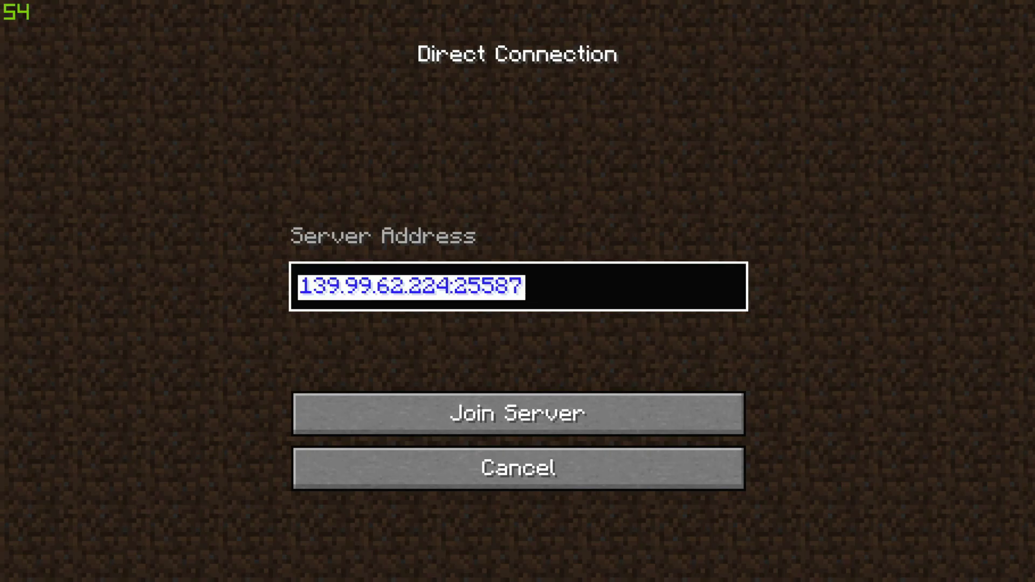
click(517, 414)
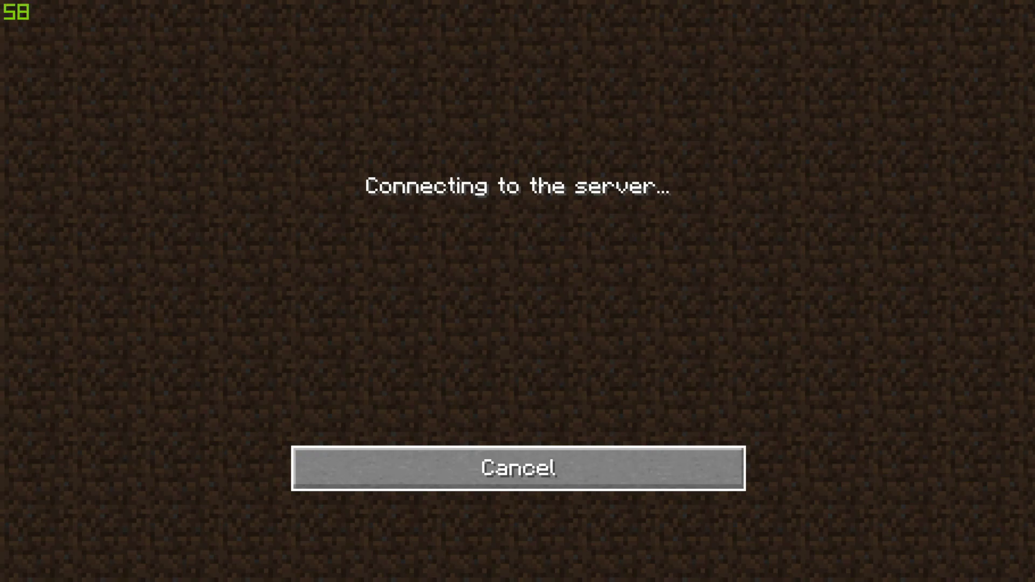
Cancel the connection, quit Minecraft and bring Chrome back up
click(517, 467)
click(784, 540)
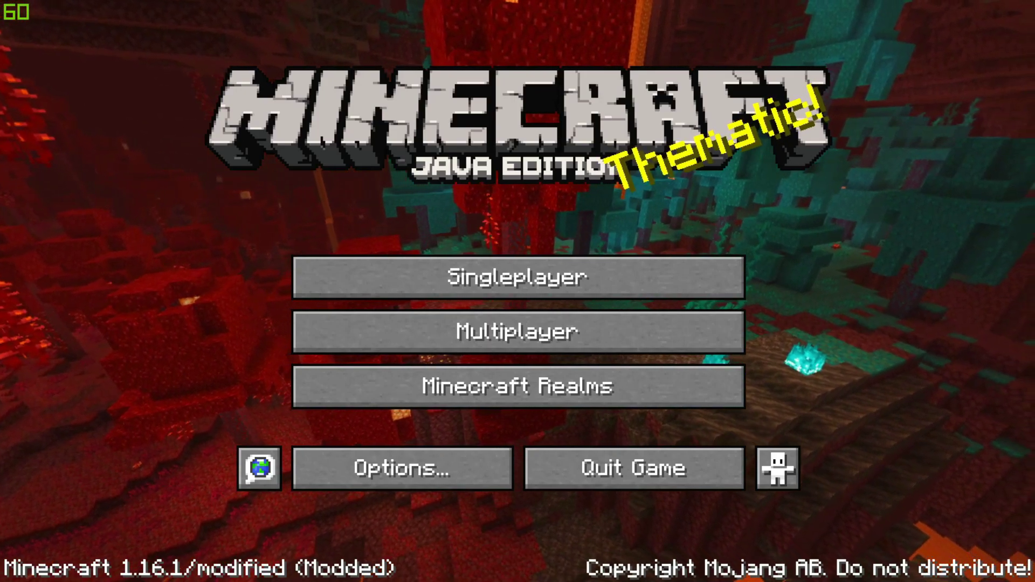
click(634, 468)
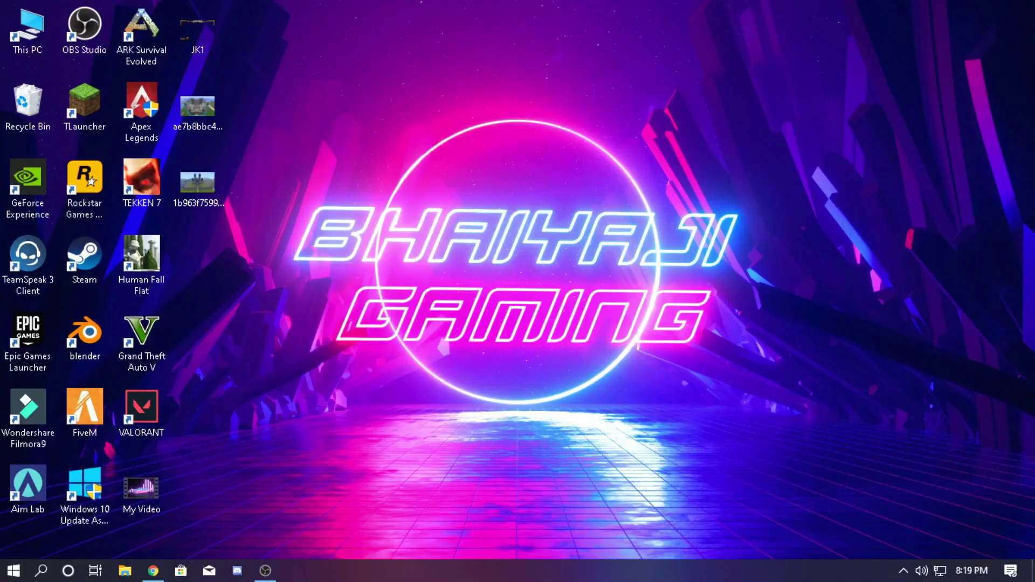
click(153, 570)
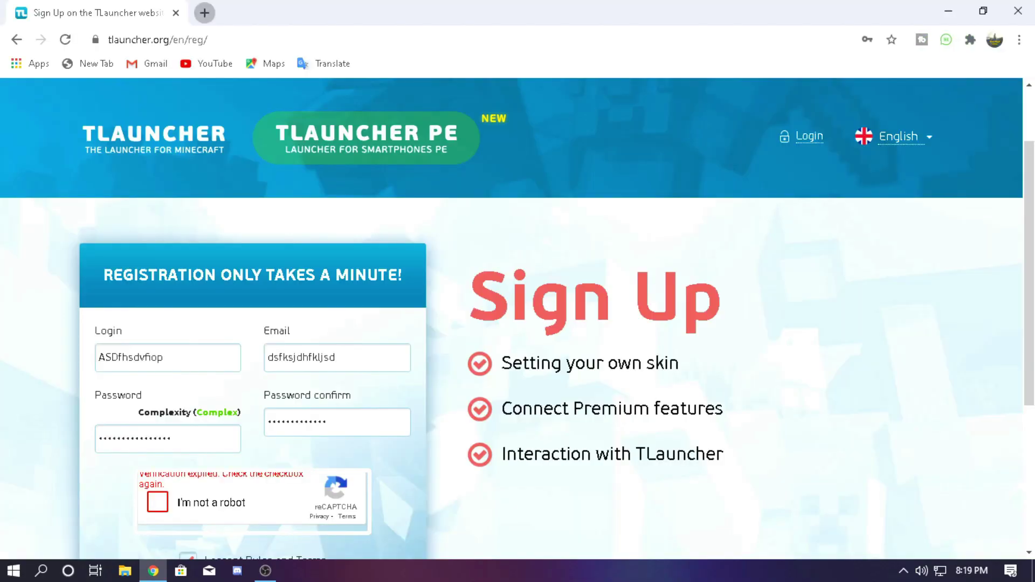
Load aternos.org/:en/ in a new tab and follow Play to the login page
click(203, 13)
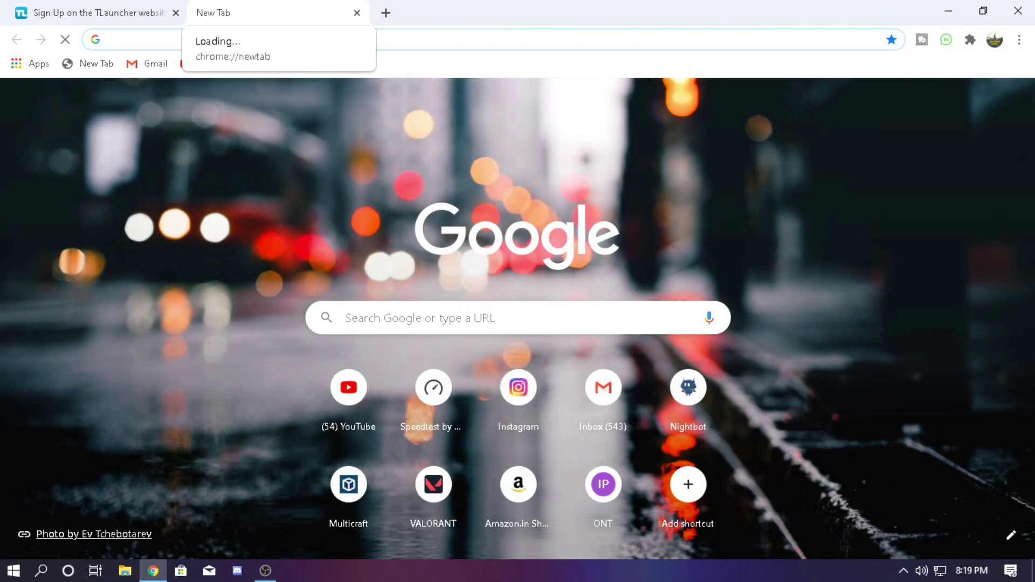
text(ater)
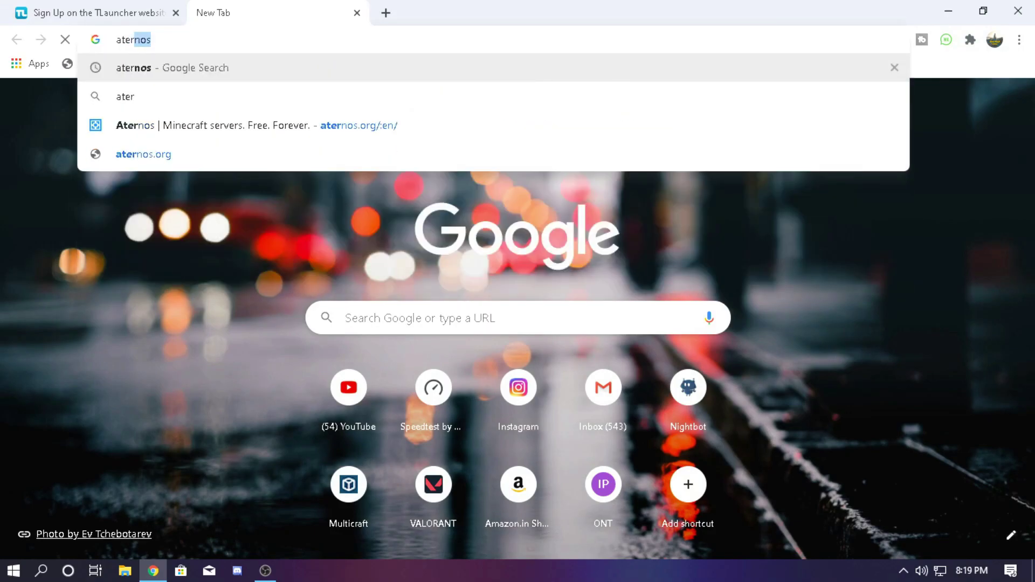
key(Down)
key(Down)
text(\)
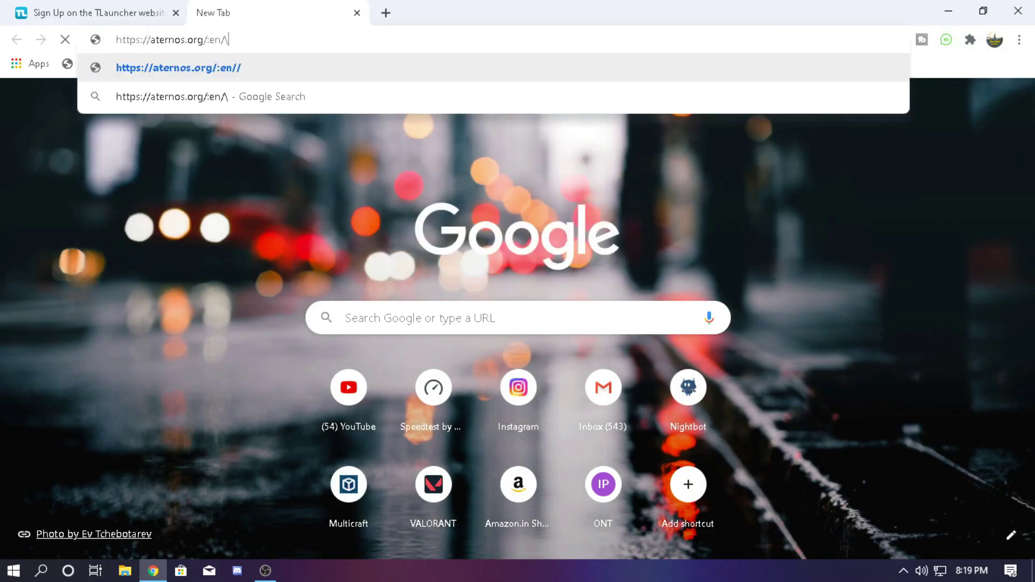
key(BackSpace)
key(Return)
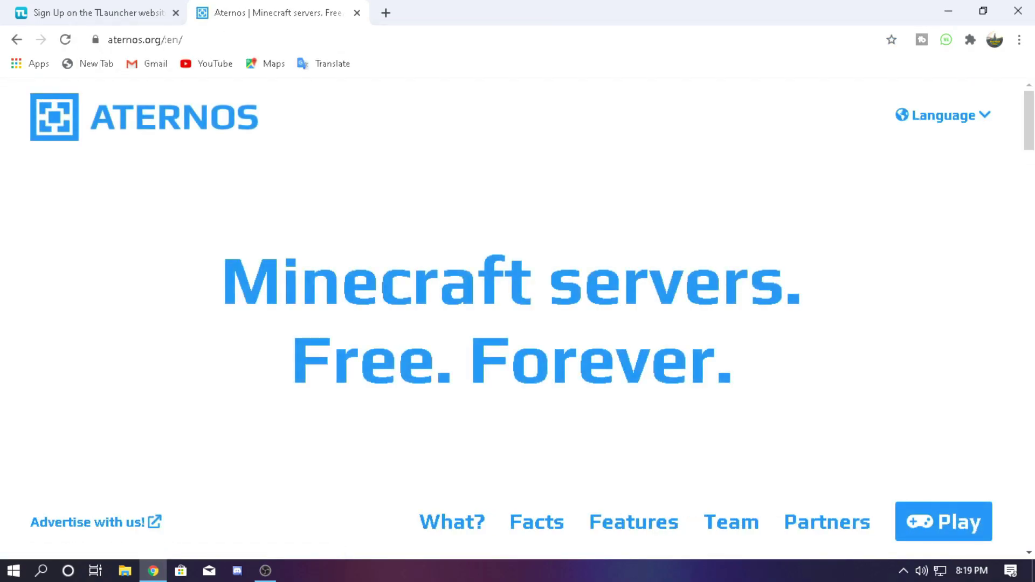
scroll(517, 318, down, 4)
scroll(517, 318, up, 3)
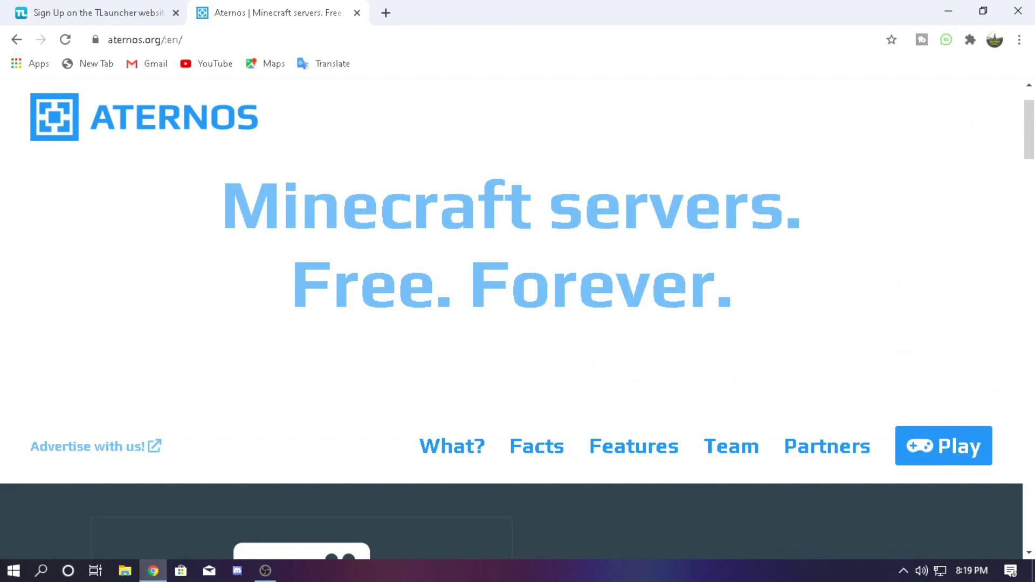
click(943, 446)
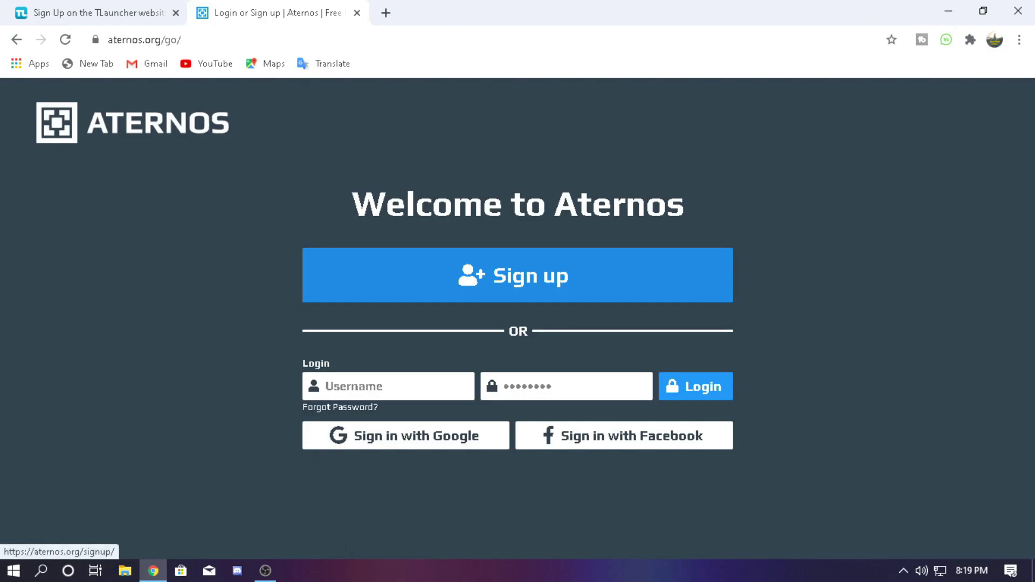
Start Aternos sign-up with a comma-free username, accept the privacy policy and continue
click(517, 275)
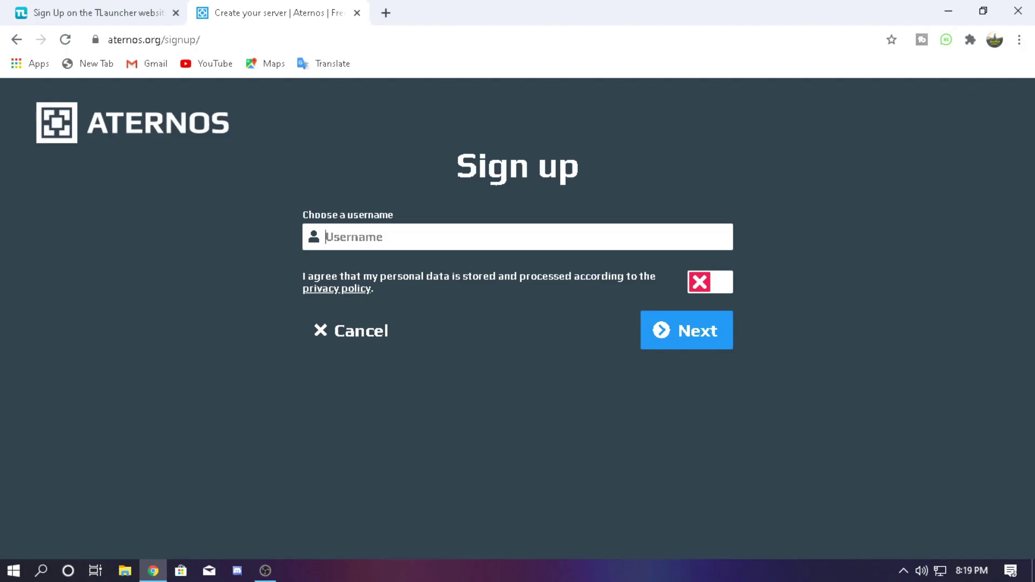
text(m,zxnckjnzslc)
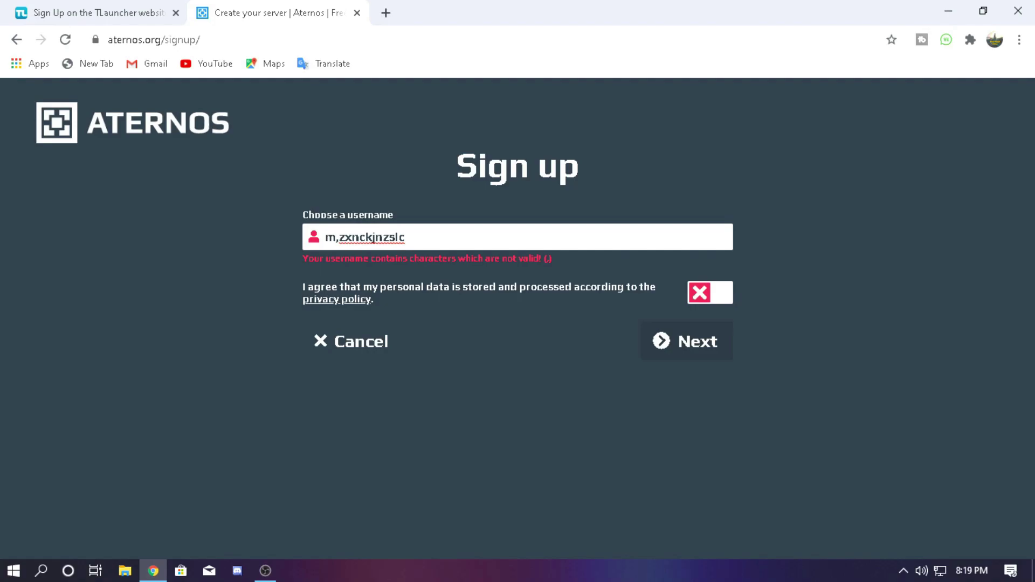
key(BackSpace)
key(BackSpace)
key(BackSpace)
key(BackSpace)
key(BackSpace)
key(BackSpace)
key(BackSpace)
key(BackSpace)
key(BackSpace)
key(BackSpace)
key(BackSpace)
key(BackSpace)
key(BackSpace)
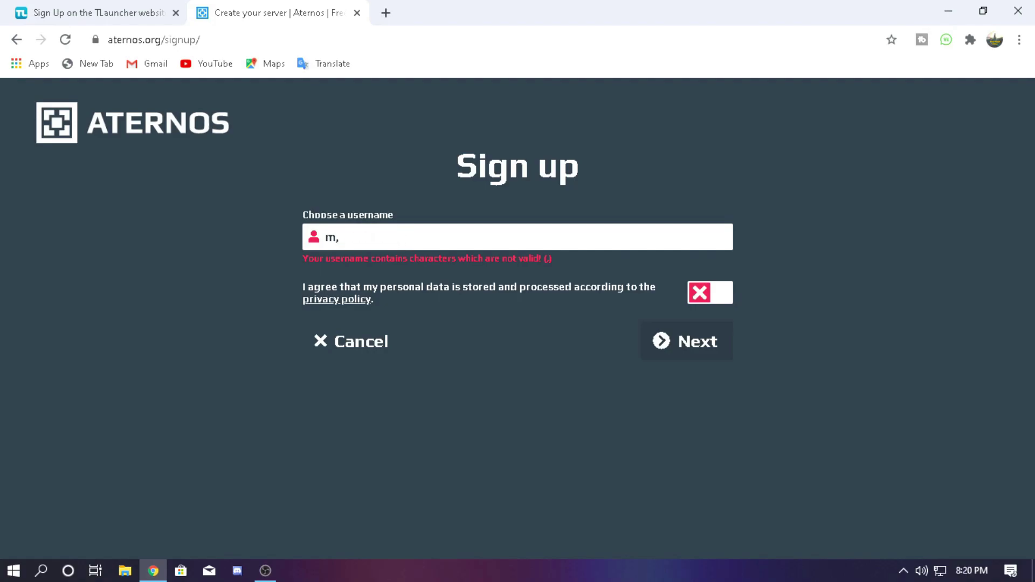
text(jkfdcdbhfj)
key(Tab)
key(Tab)
key(space)
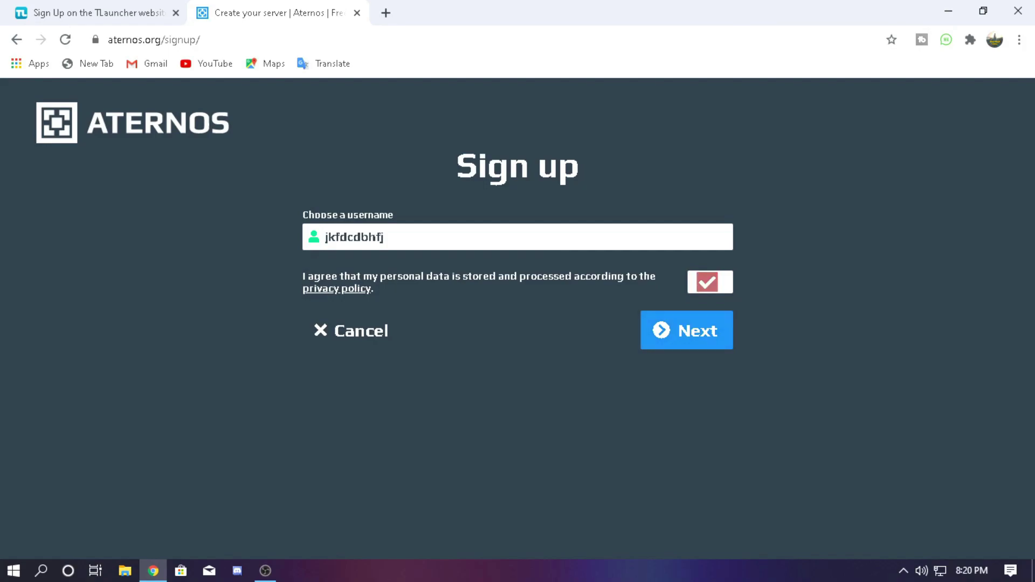
key(Tab)
key(Return)
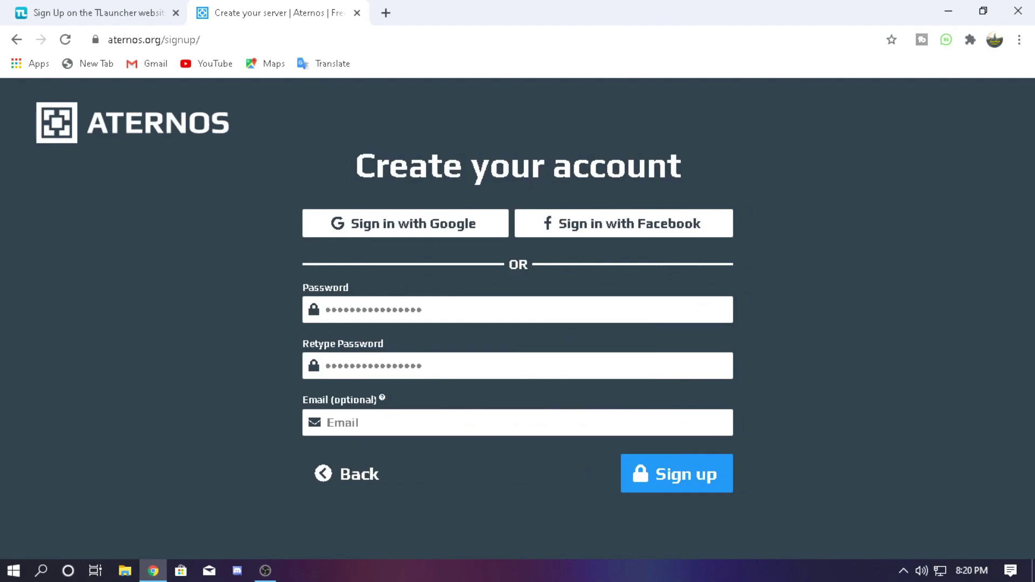
Enter a password and its confirmation, then clear them to start over
text(********)
key(Tab)
text(********)
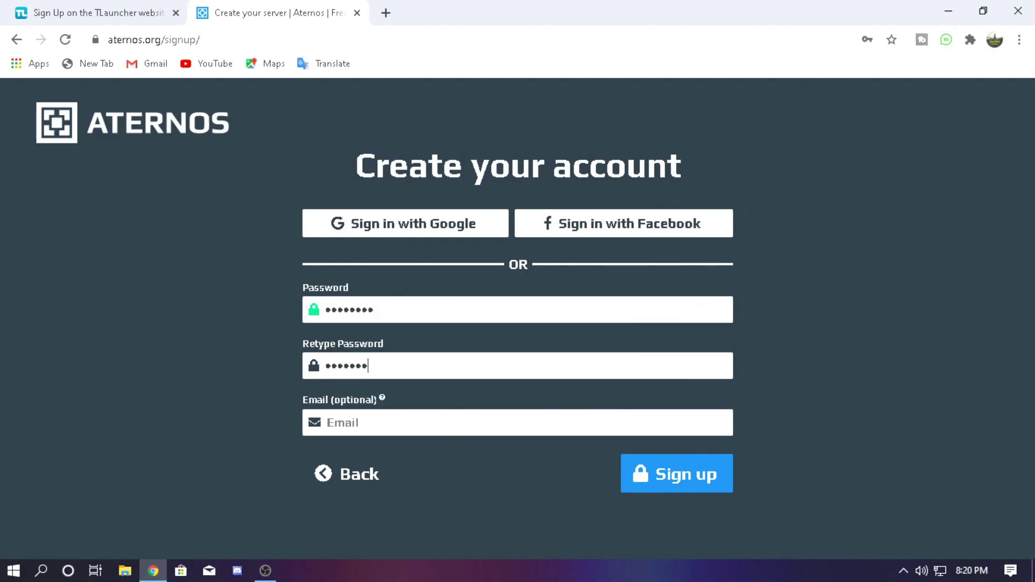
key(BackSpace)
key(BackSpace)
key(BackSpace)
key(BackSpace)
key(BackSpace)
key(BackSpace)
key(BackSpace)
key(BackSpace)
key(shift+Tab)
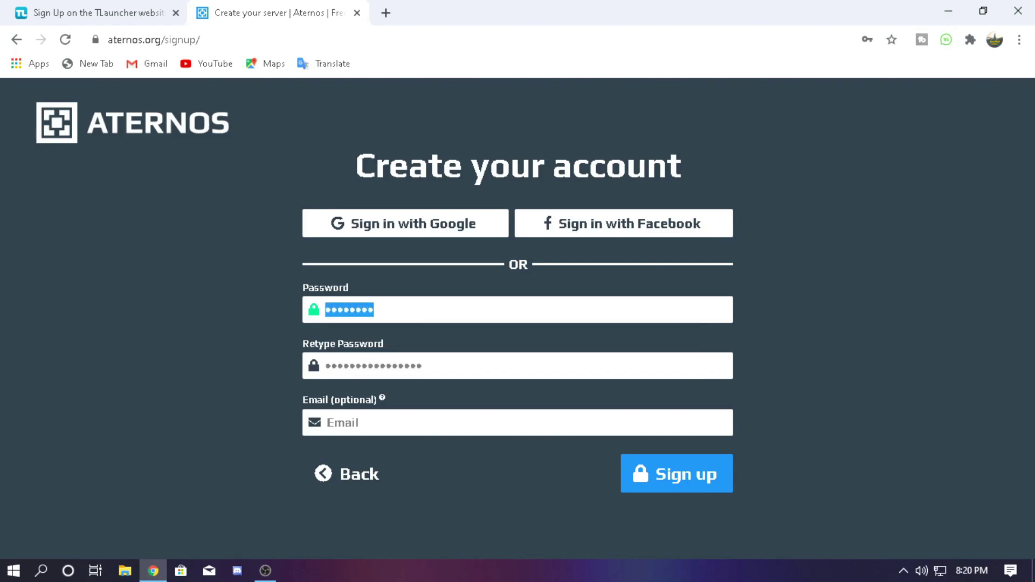
key(BackSpace)
text(***)
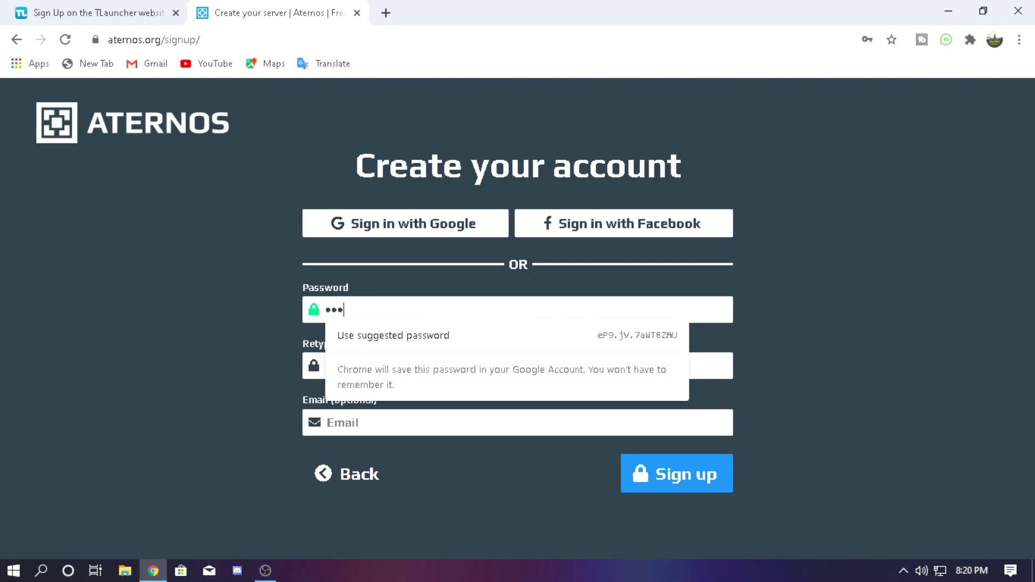
key(BackSpace)
key(BackSpace)
key(Down)
key(Up)
Enter the final account password and retype it in the confirmation field
text(*********)
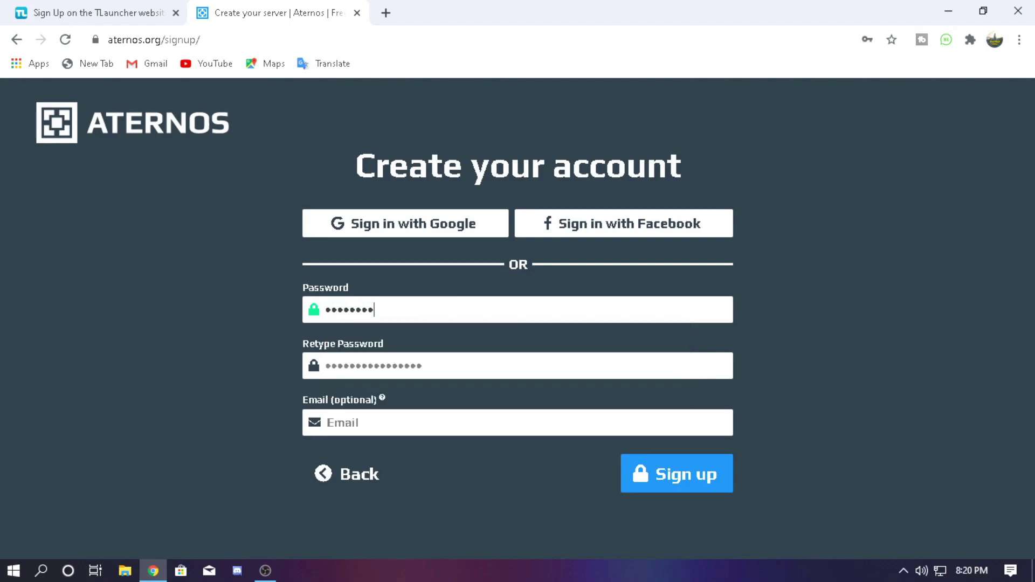
text(****)
key(BackSpace)
key(BackSpace)
key(BackSpace)
key(BackSpace)
key(BackSpace)
key(BackSpace)
key(BackSpace)
key(BackSpace)
key(BackSpace)
key(ctrl+v)
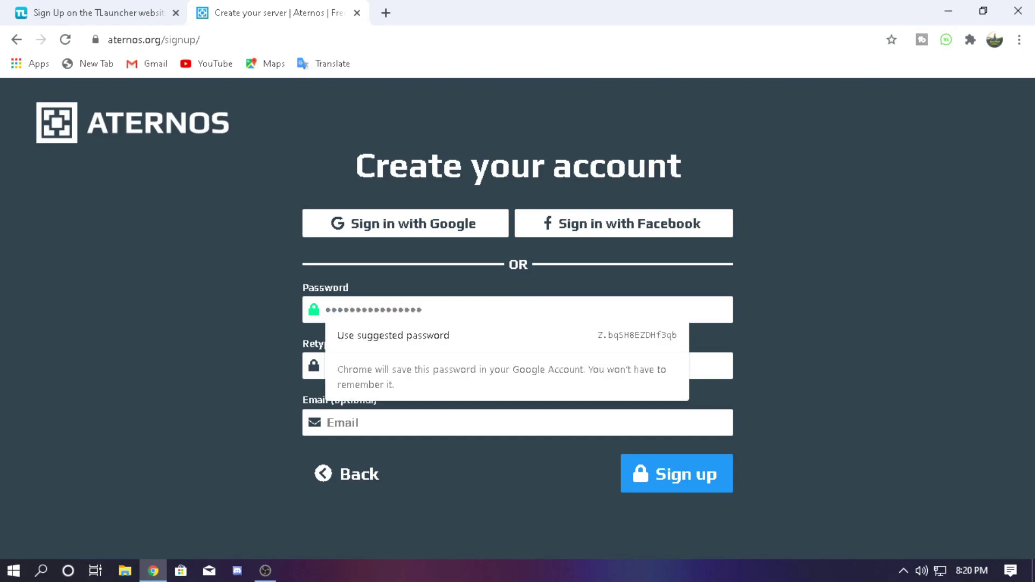
text(************)
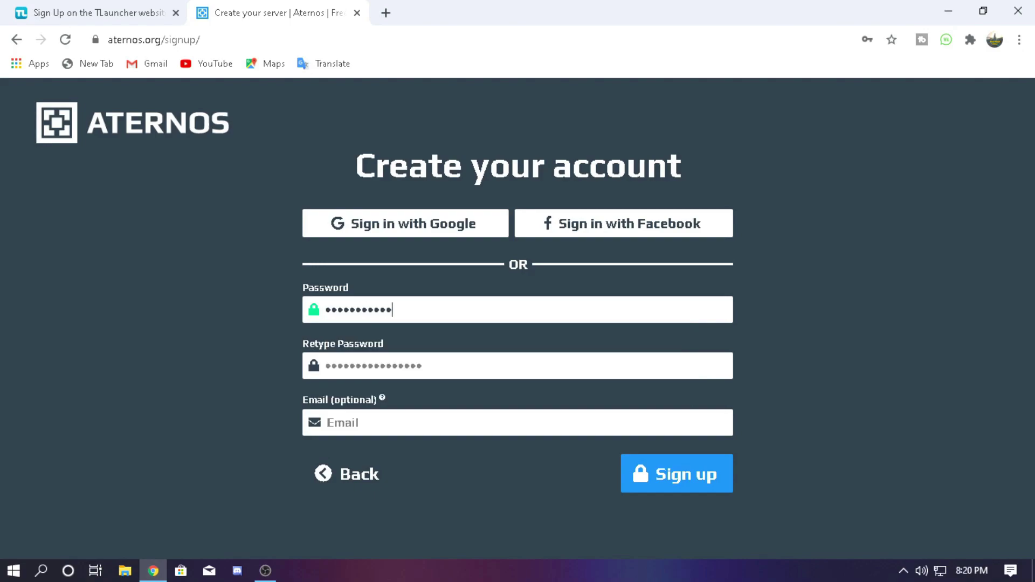
text(*)
key(BackSpace)
text(******)
click(325, 365)
text(*******)
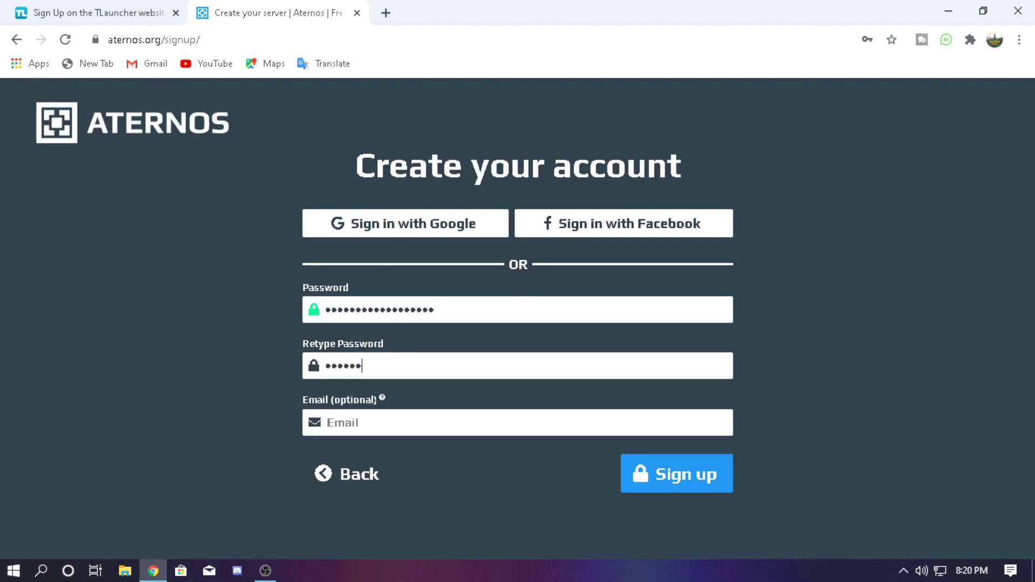
text(***********)
Fill the optional e-mail with a saved address and submit the sign-up form
click(345, 423)
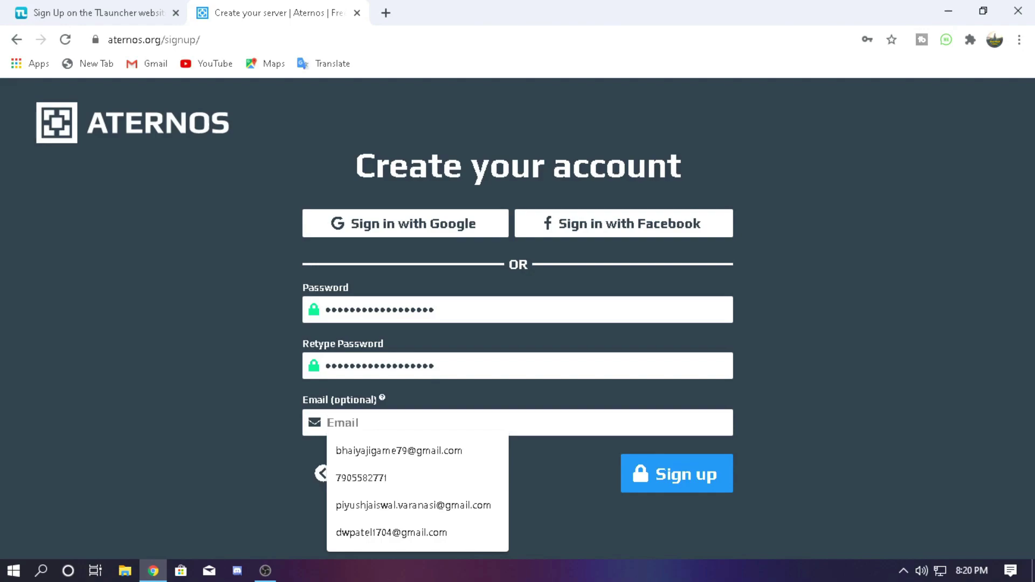
key(Down)
key(Down)
key(Down)
key(Return)
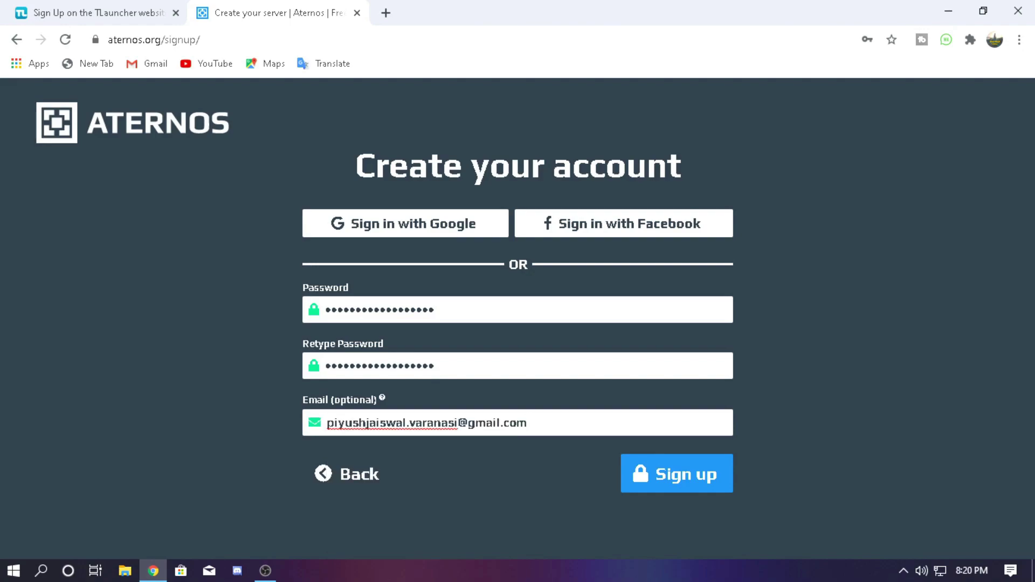
key(shift+Home)
key(BackSpace)
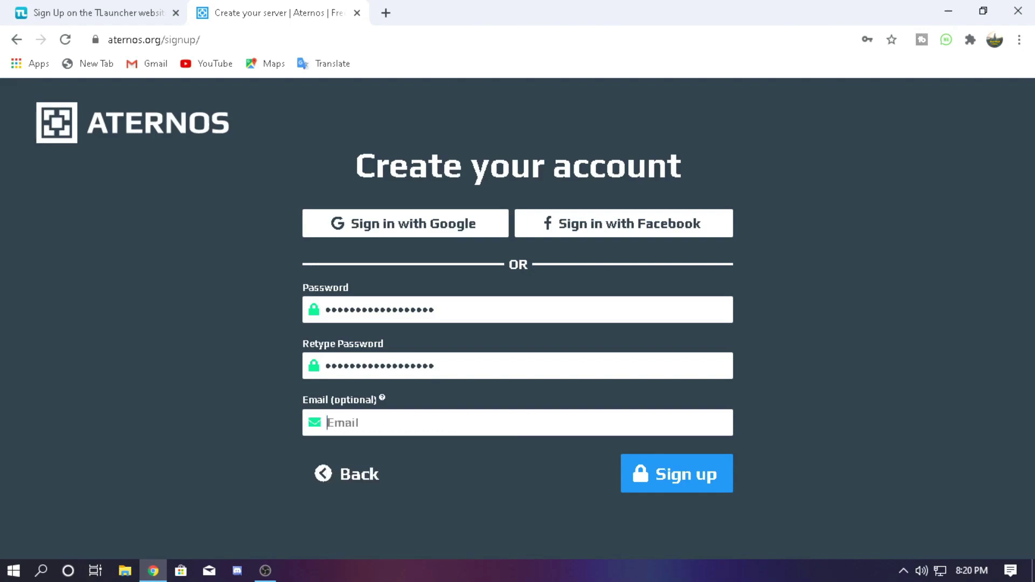
key(Down)
key(Down)
key(Down)
key(Down)
key(Return)
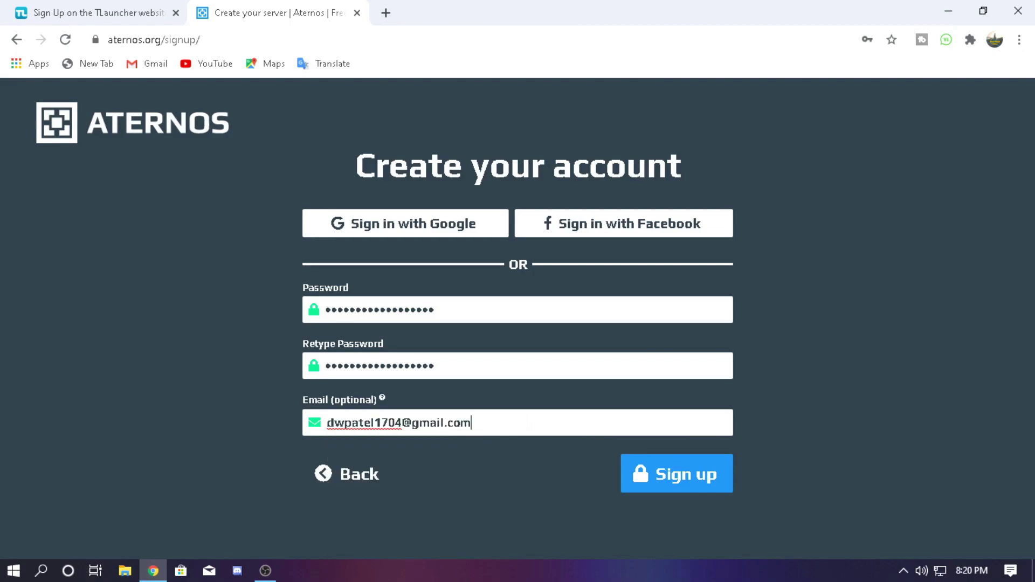
key(Tab)
key(Return)
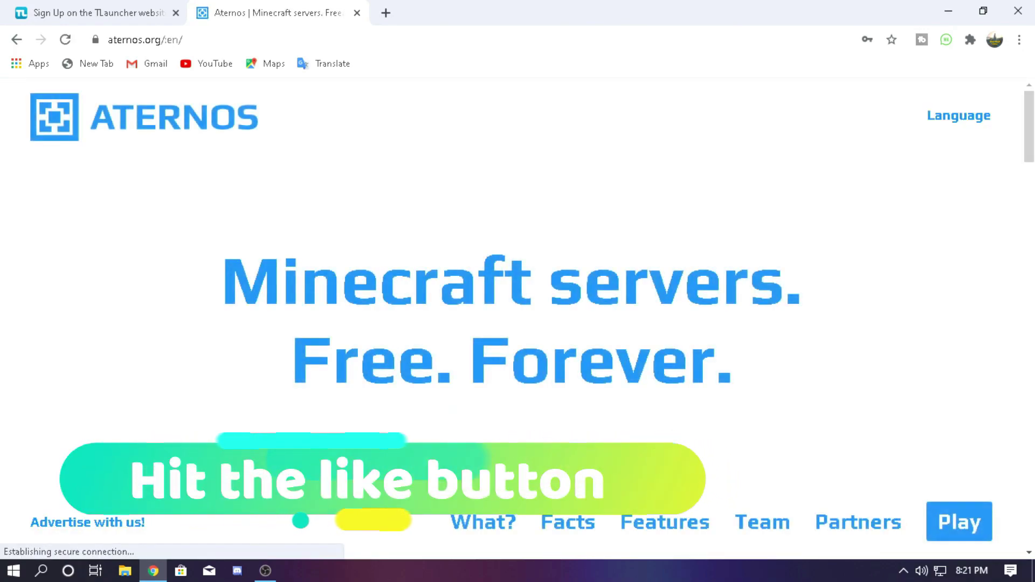
Go from the Aternos homepage's Play button to the login page, then open a blank tab
click(954, 521)
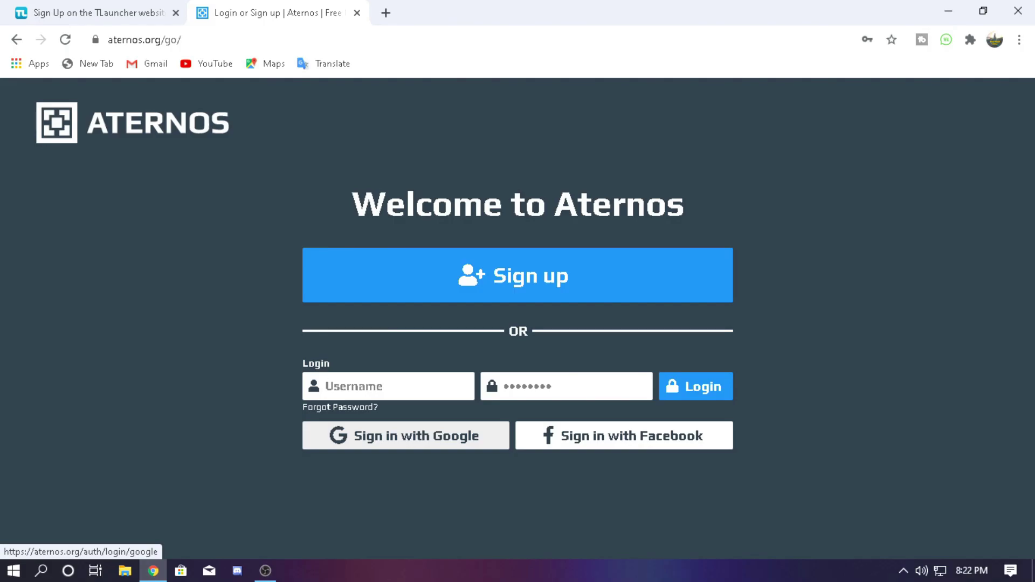
click(385, 12)
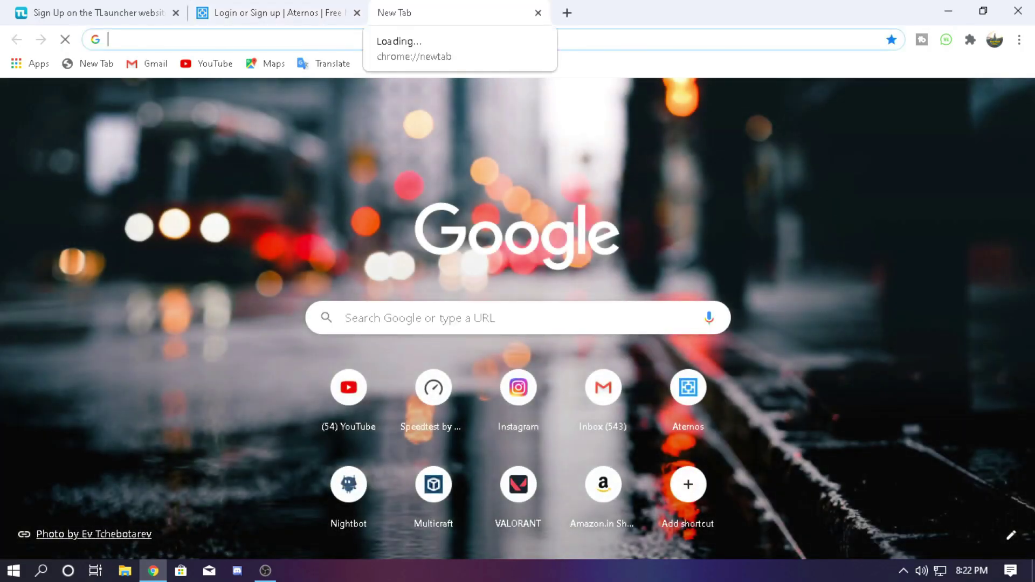
Search 'apex hosting login', then open the saved Multicraft View Server page in another tab
text(apex)
key(Return)
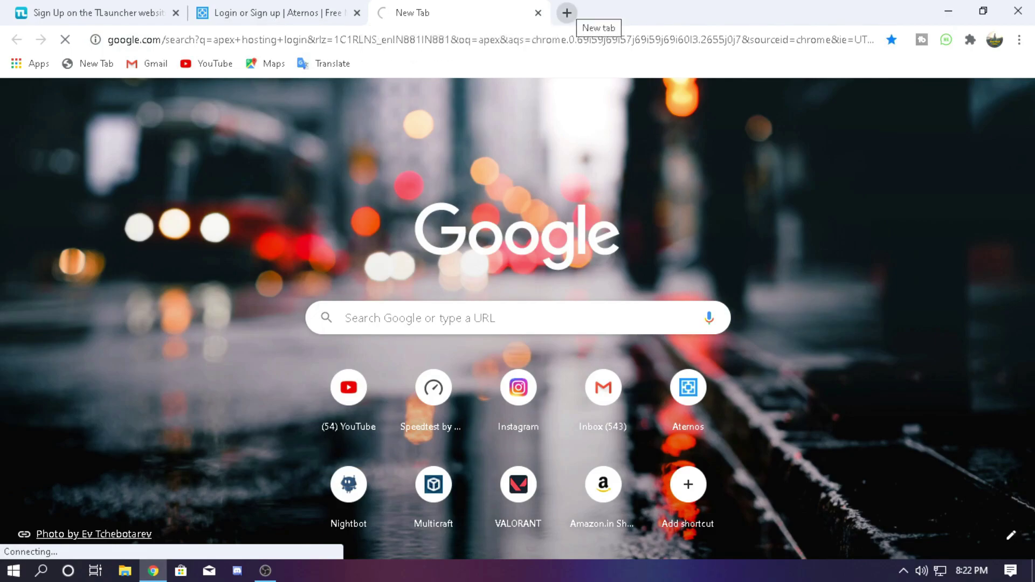
click(567, 12)
text(apex hosting login)
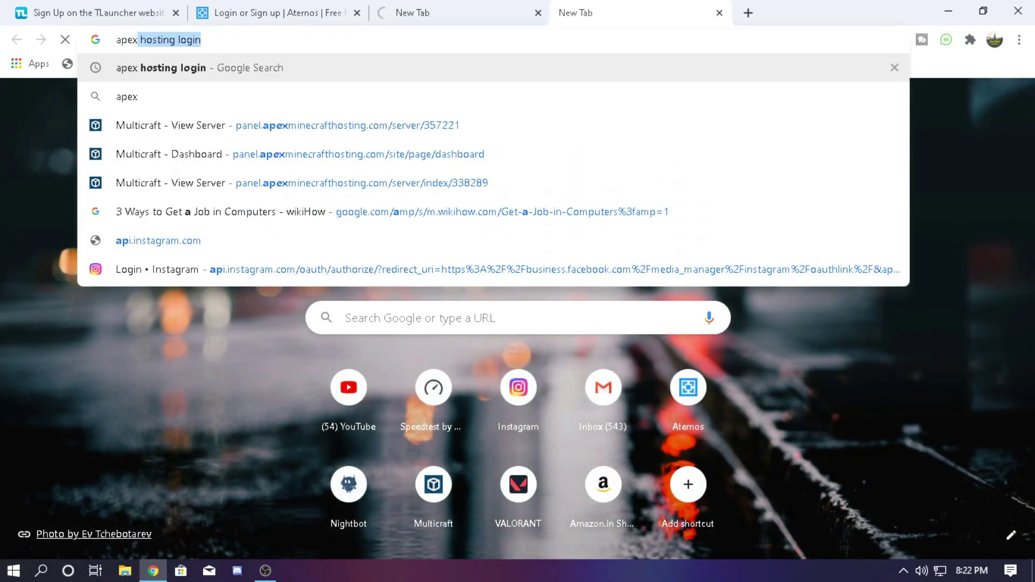
key(Down)
key(Down)
key(Down)
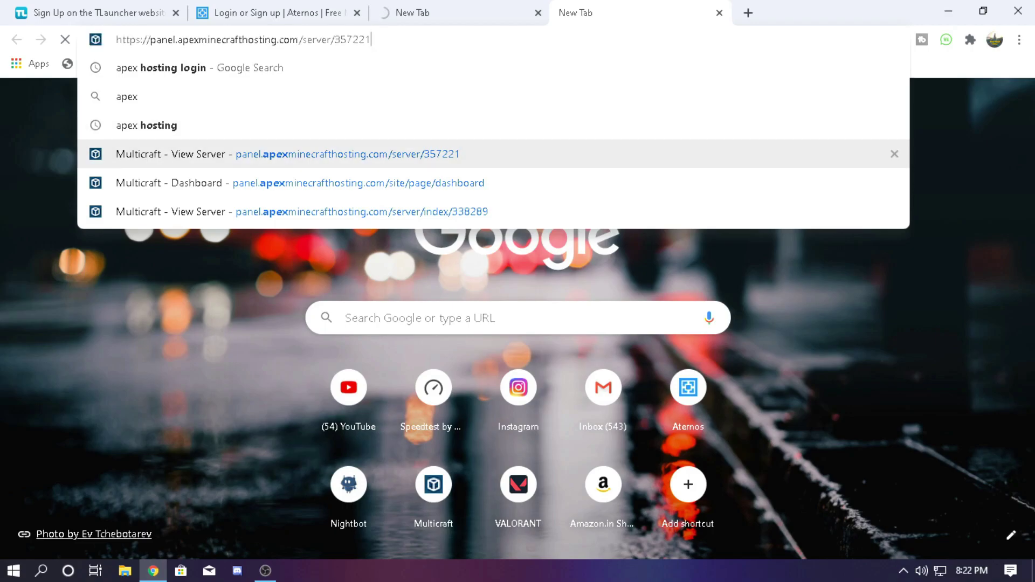
key(Return)
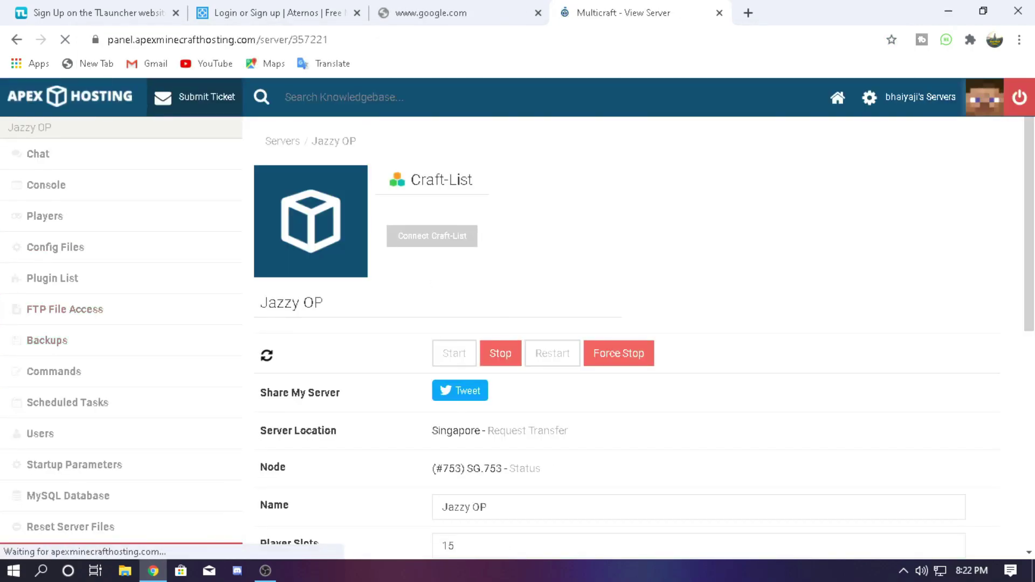
Read the Jazzy OP server's IP Address:Port in Multicraft, then close that tab
scroll(625, 334, down, 4)
scroll(625, 334, down, 4)
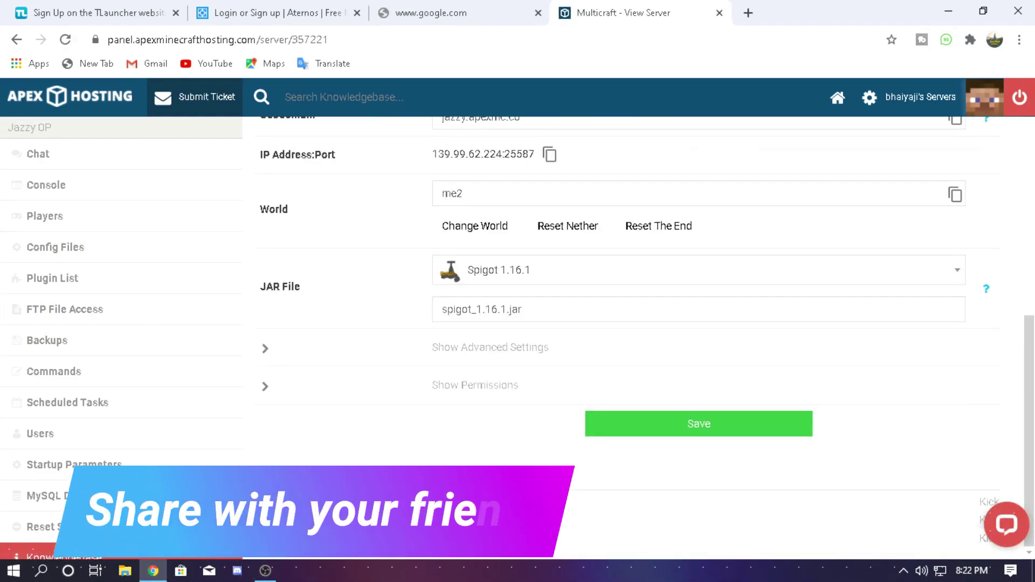
scroll(625, 334, up, 4)
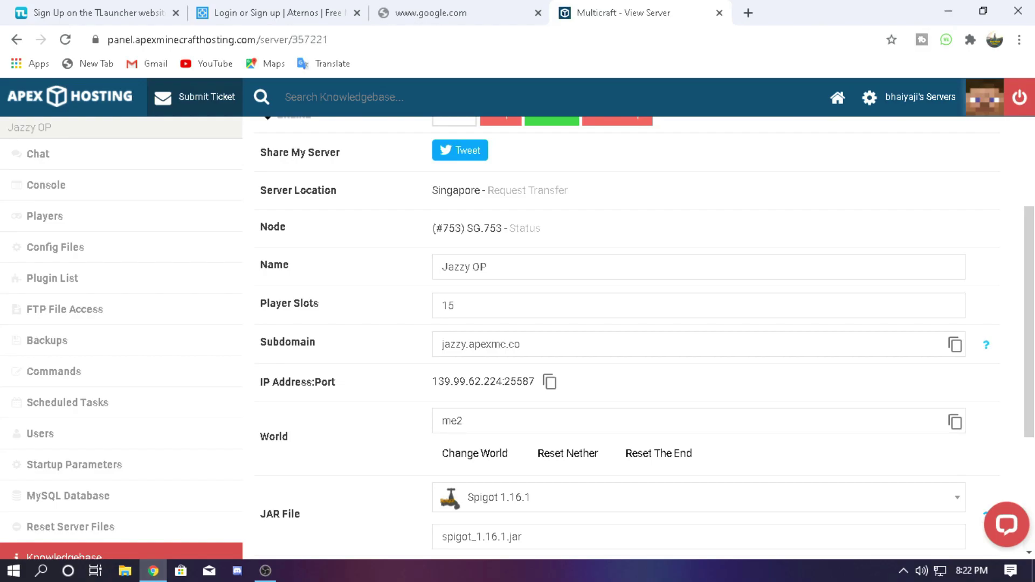
scroll(625, 339, up, 5)
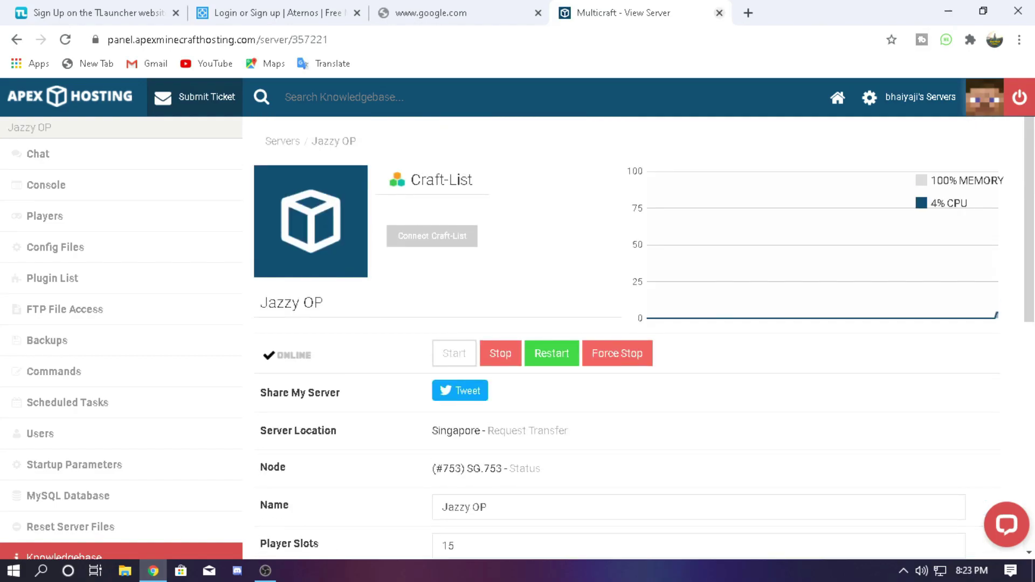
key(ctrl+w)
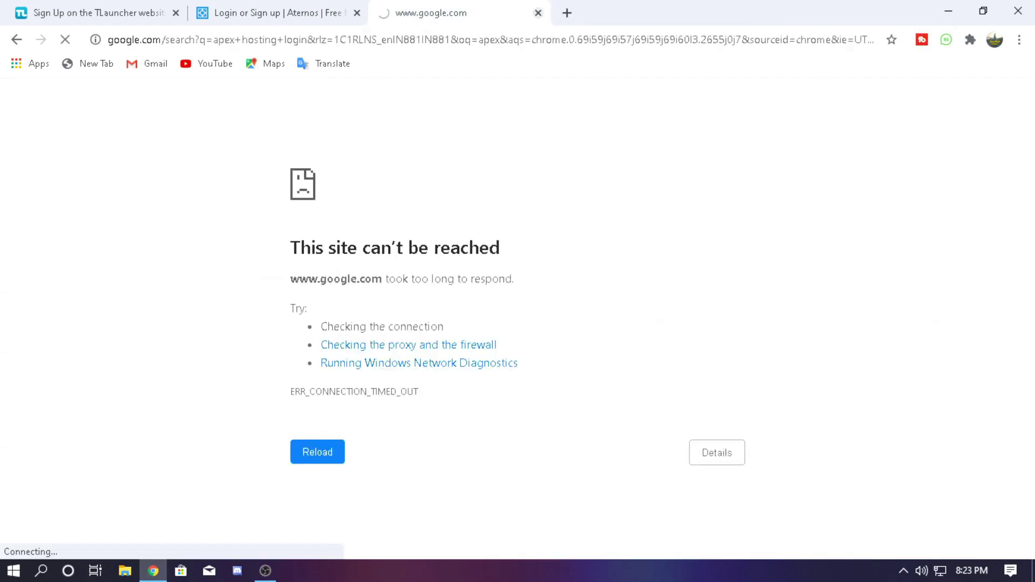
Close the failed search tab and enter a username in the Aternos login form
key(ctrl+w)
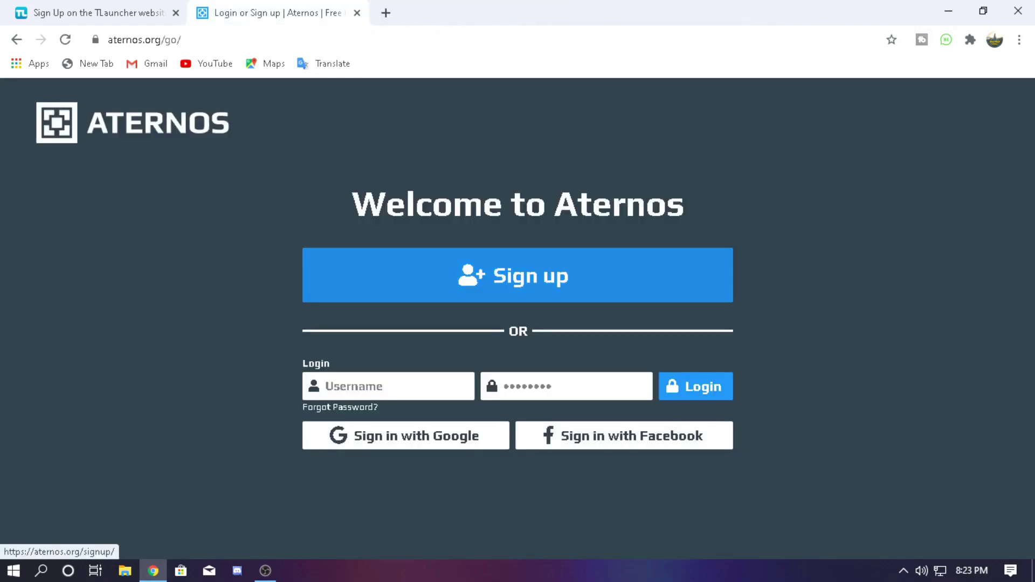
drag(21, 97, 612, 205)
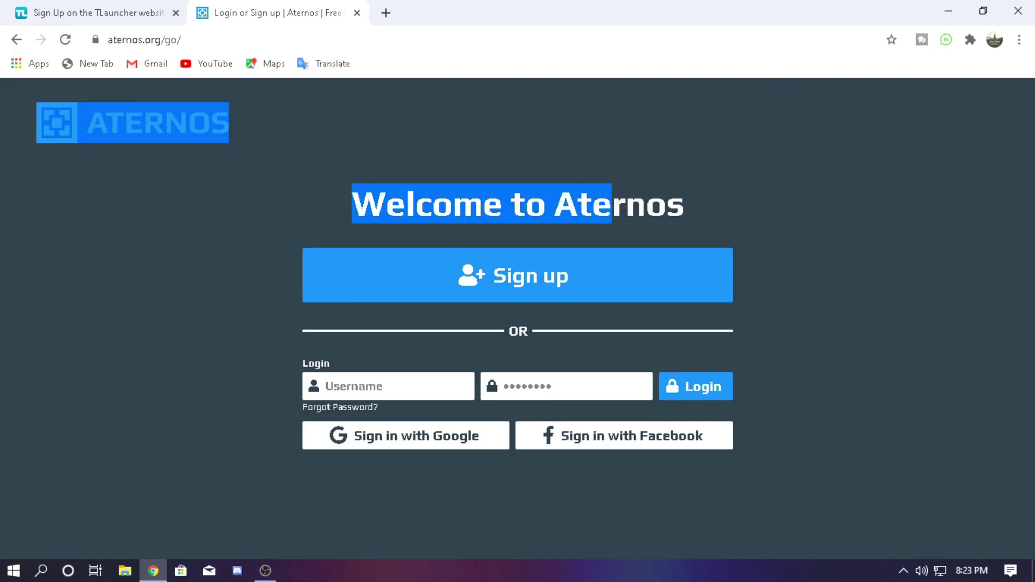
drag(684, 205, 33, 108)
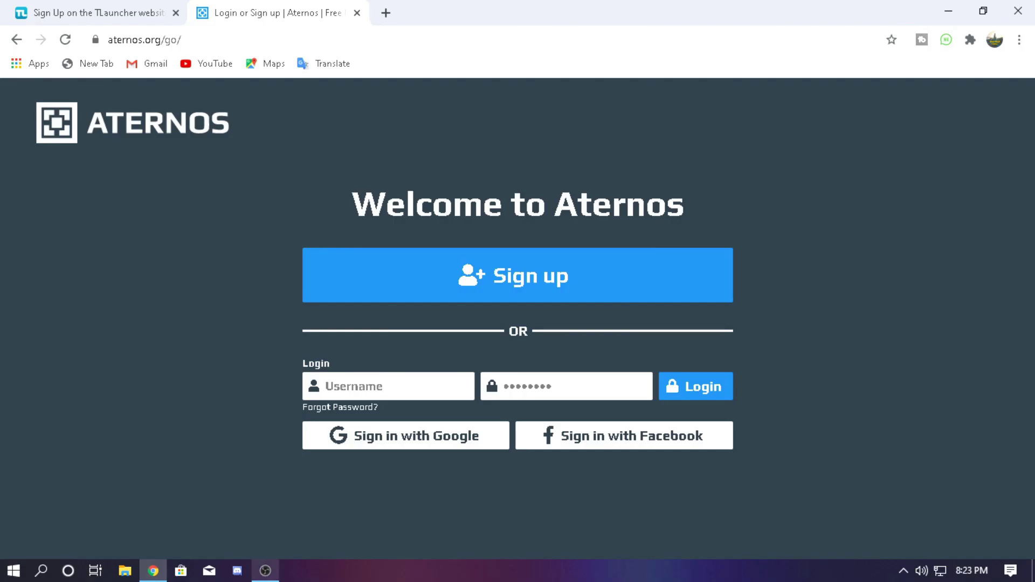
click(265, 571)
click(266, 570)
text(dauidfss)
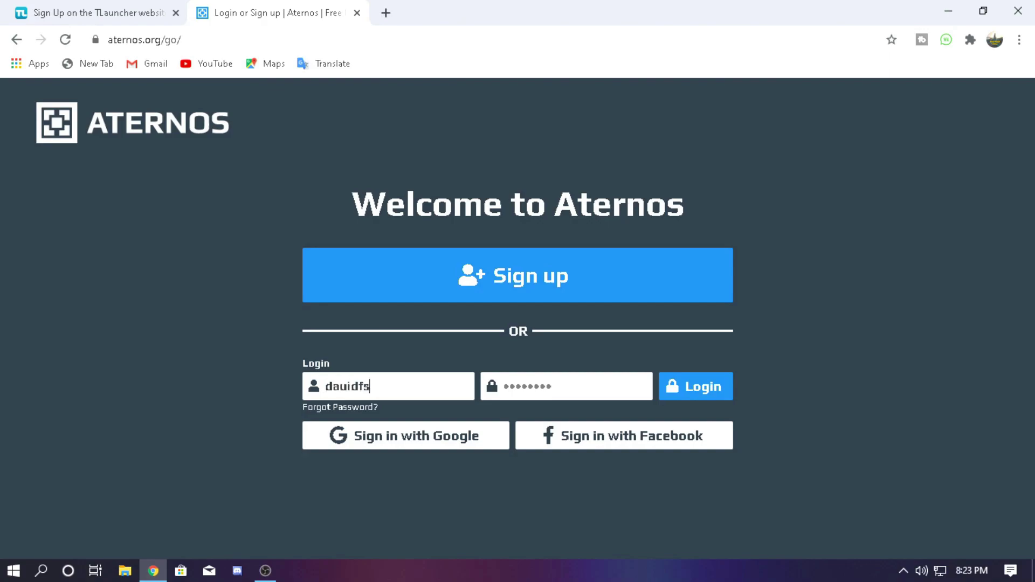